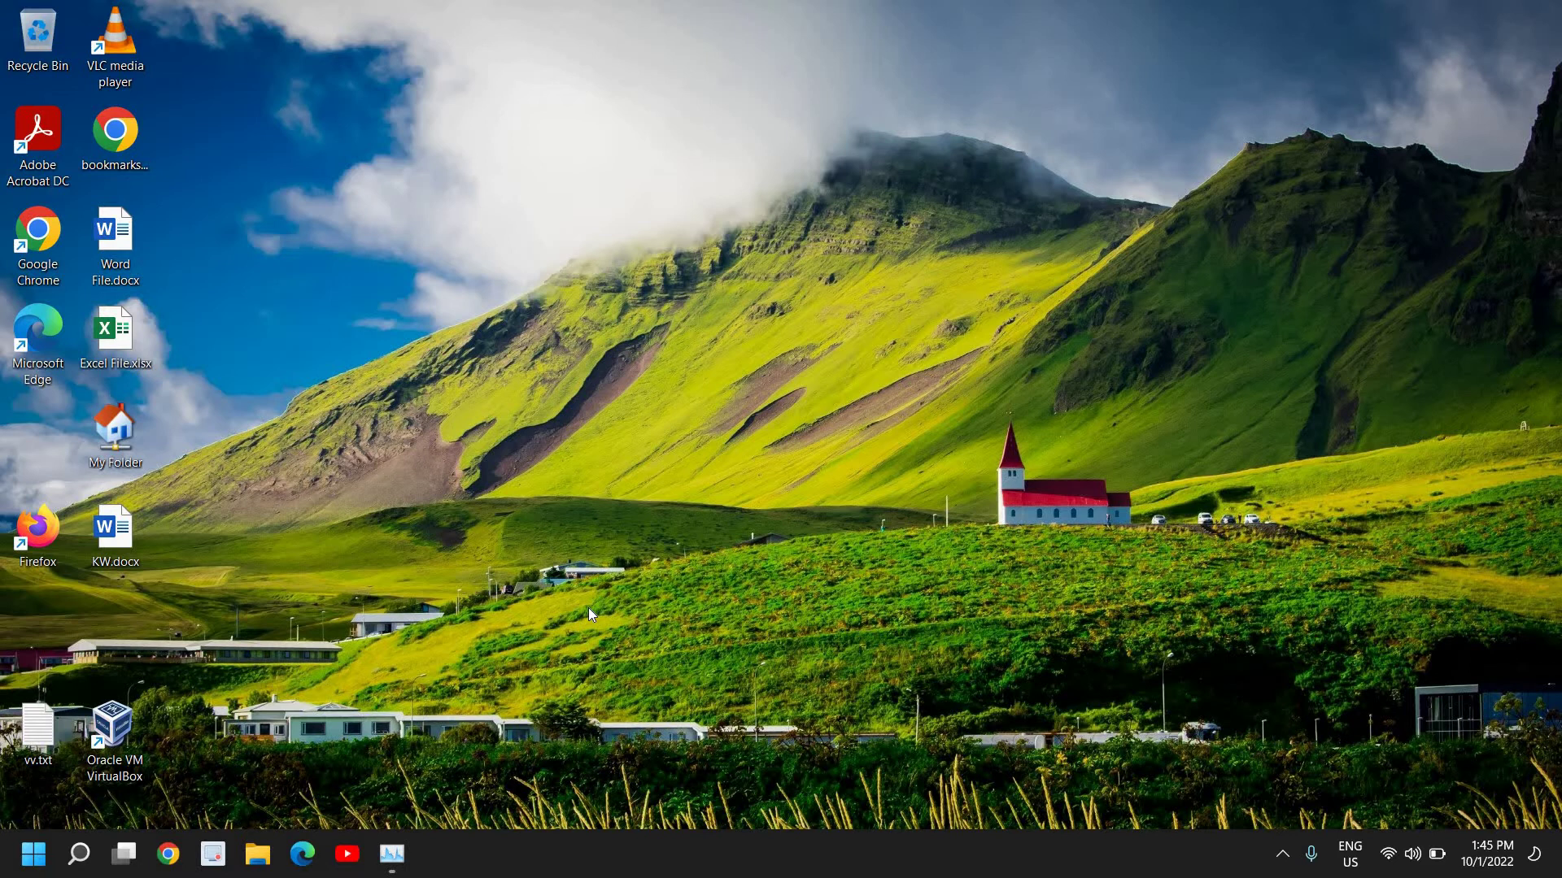
# Step: Launch Task Manager from the Start right-click menu, maximized, and glance at the process list
pyautogui.rightClick(39, 860)
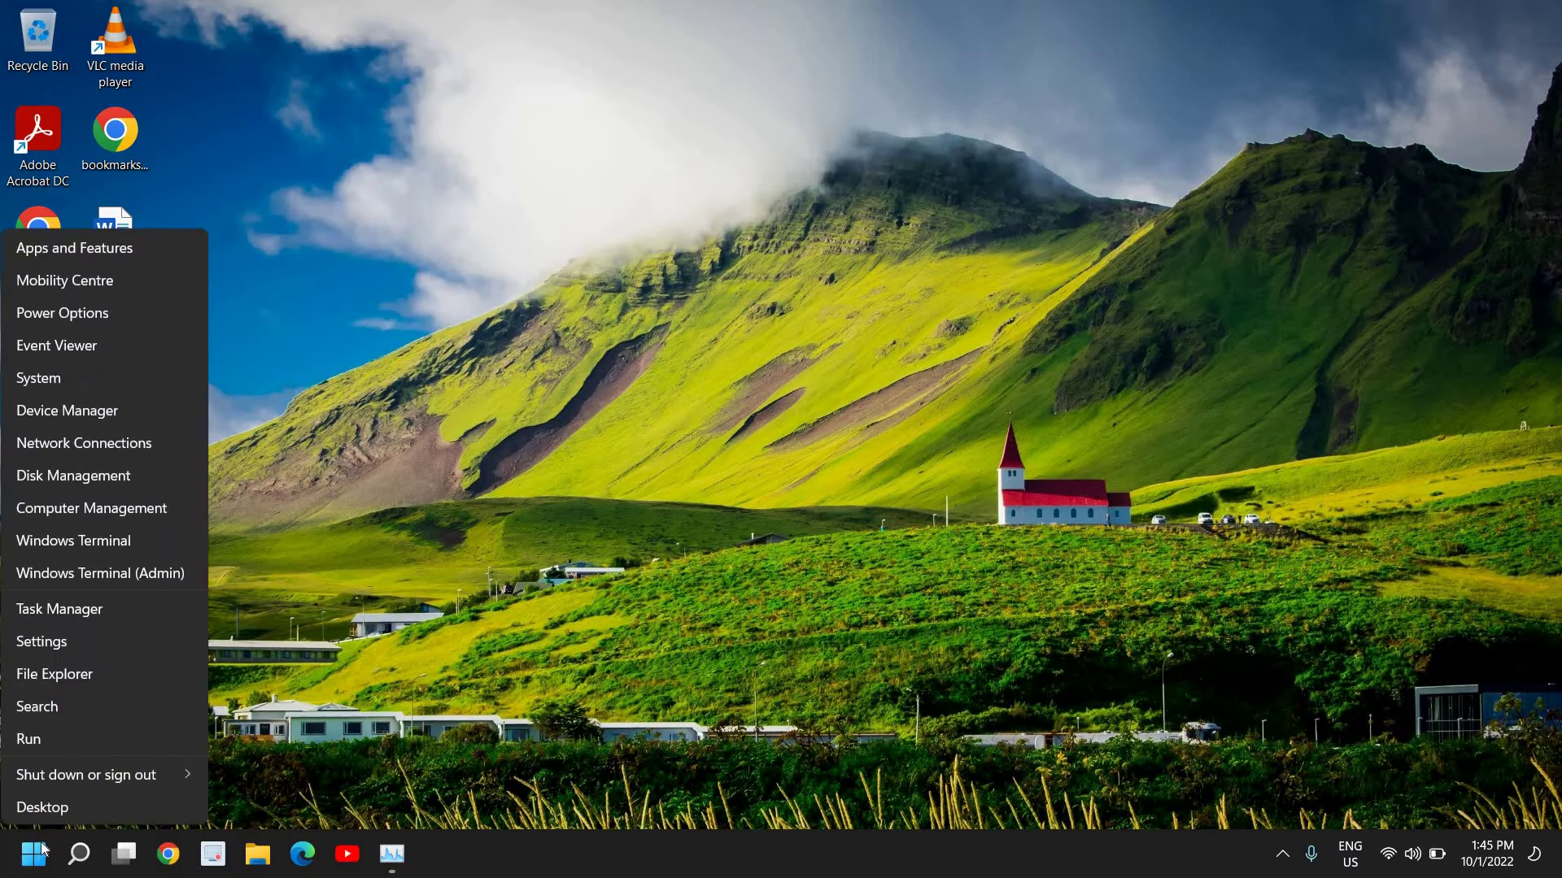
pyautogui.click(104, 613)
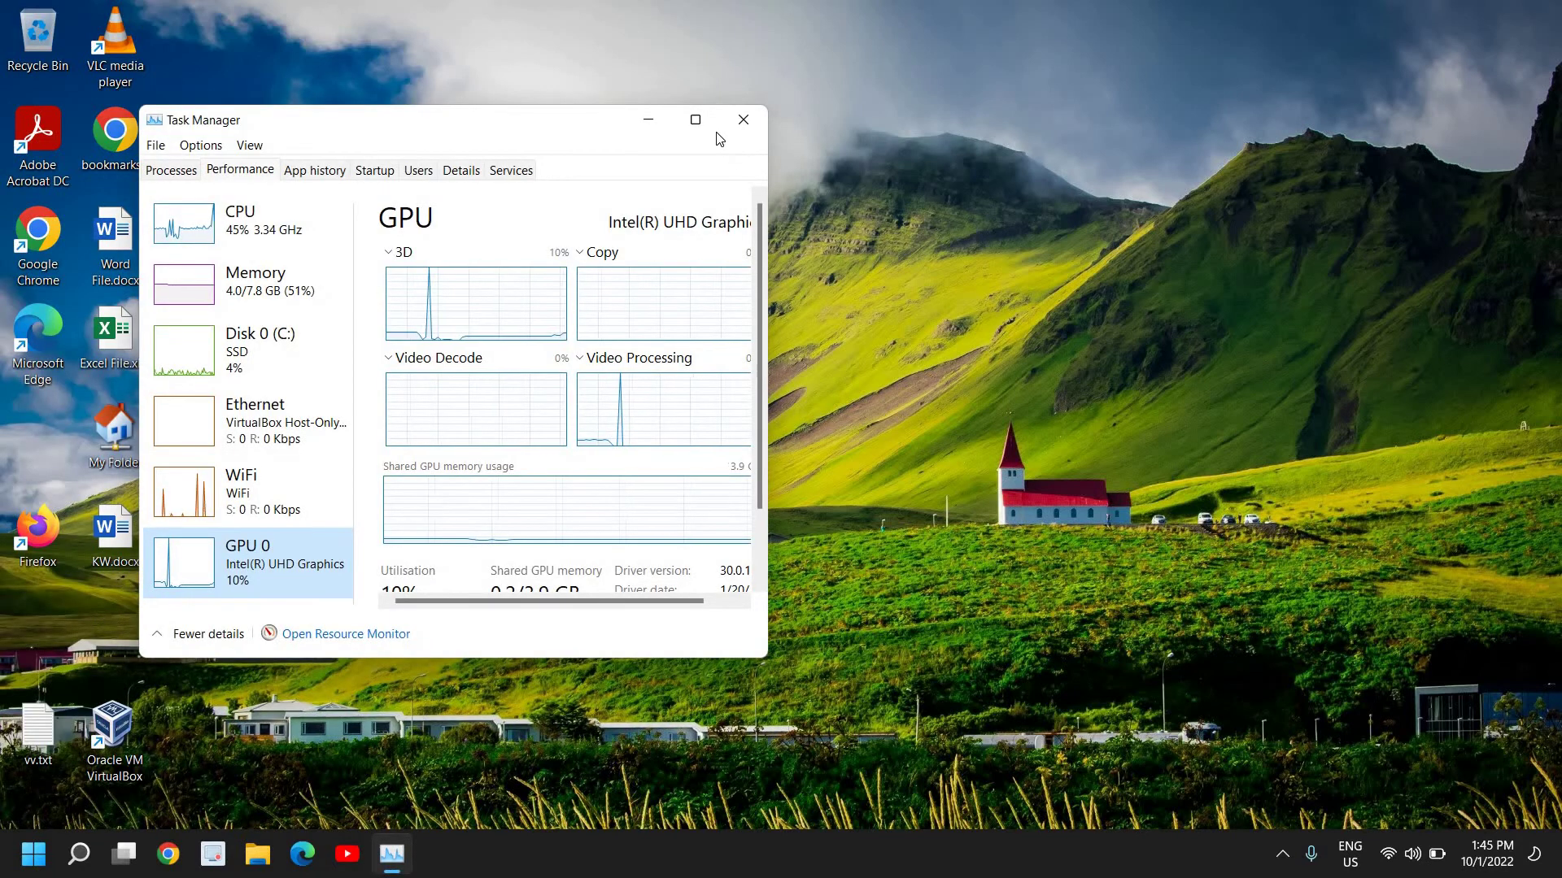
pyautogui.click(695, 120)
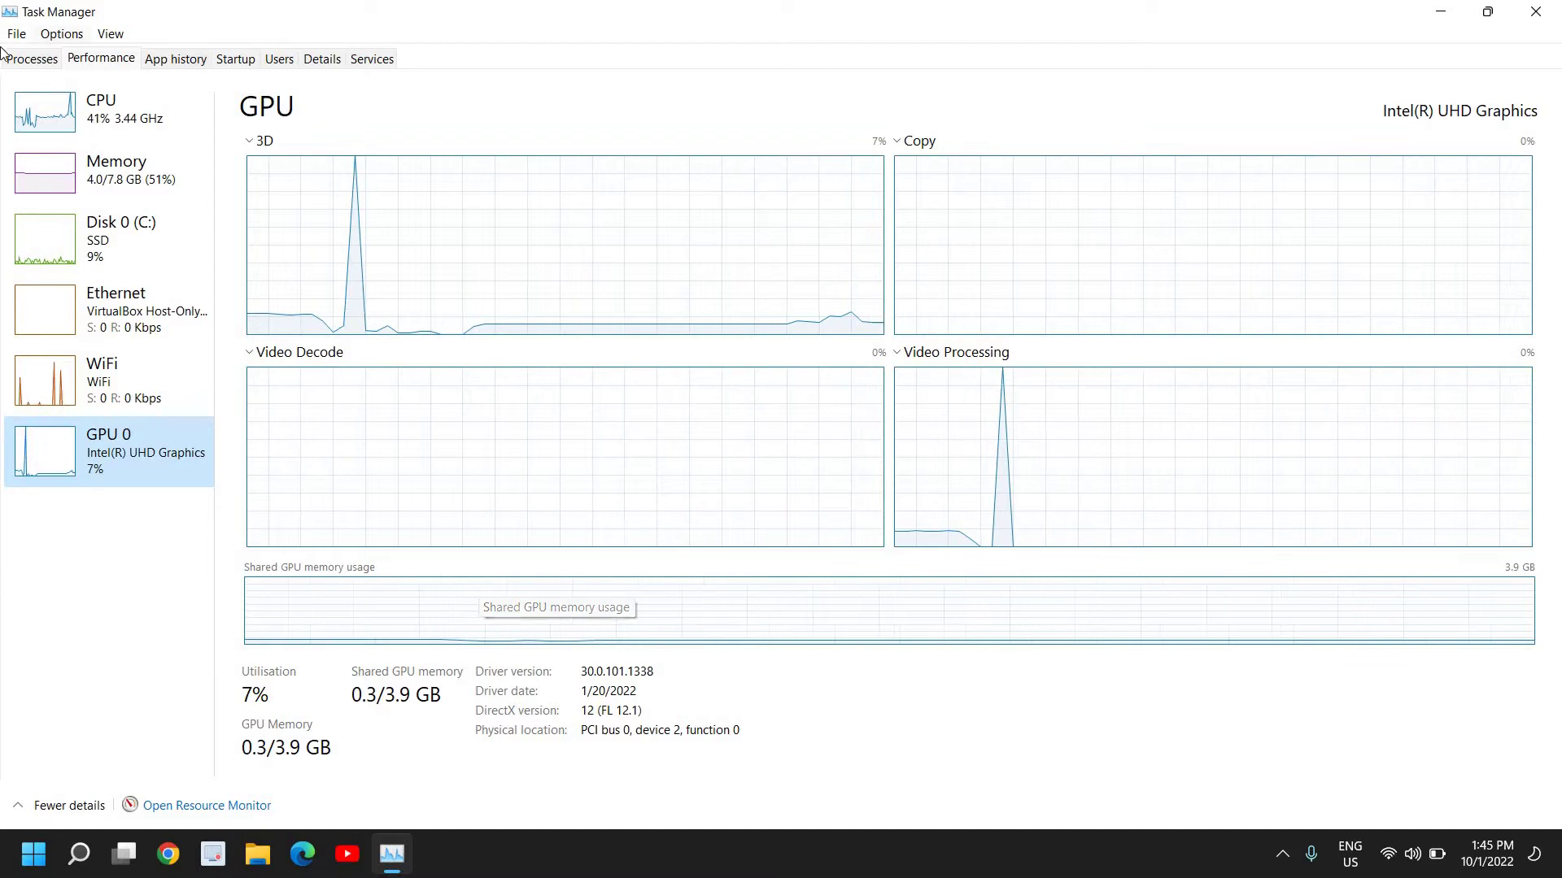
pyautogui.click(35, 67)
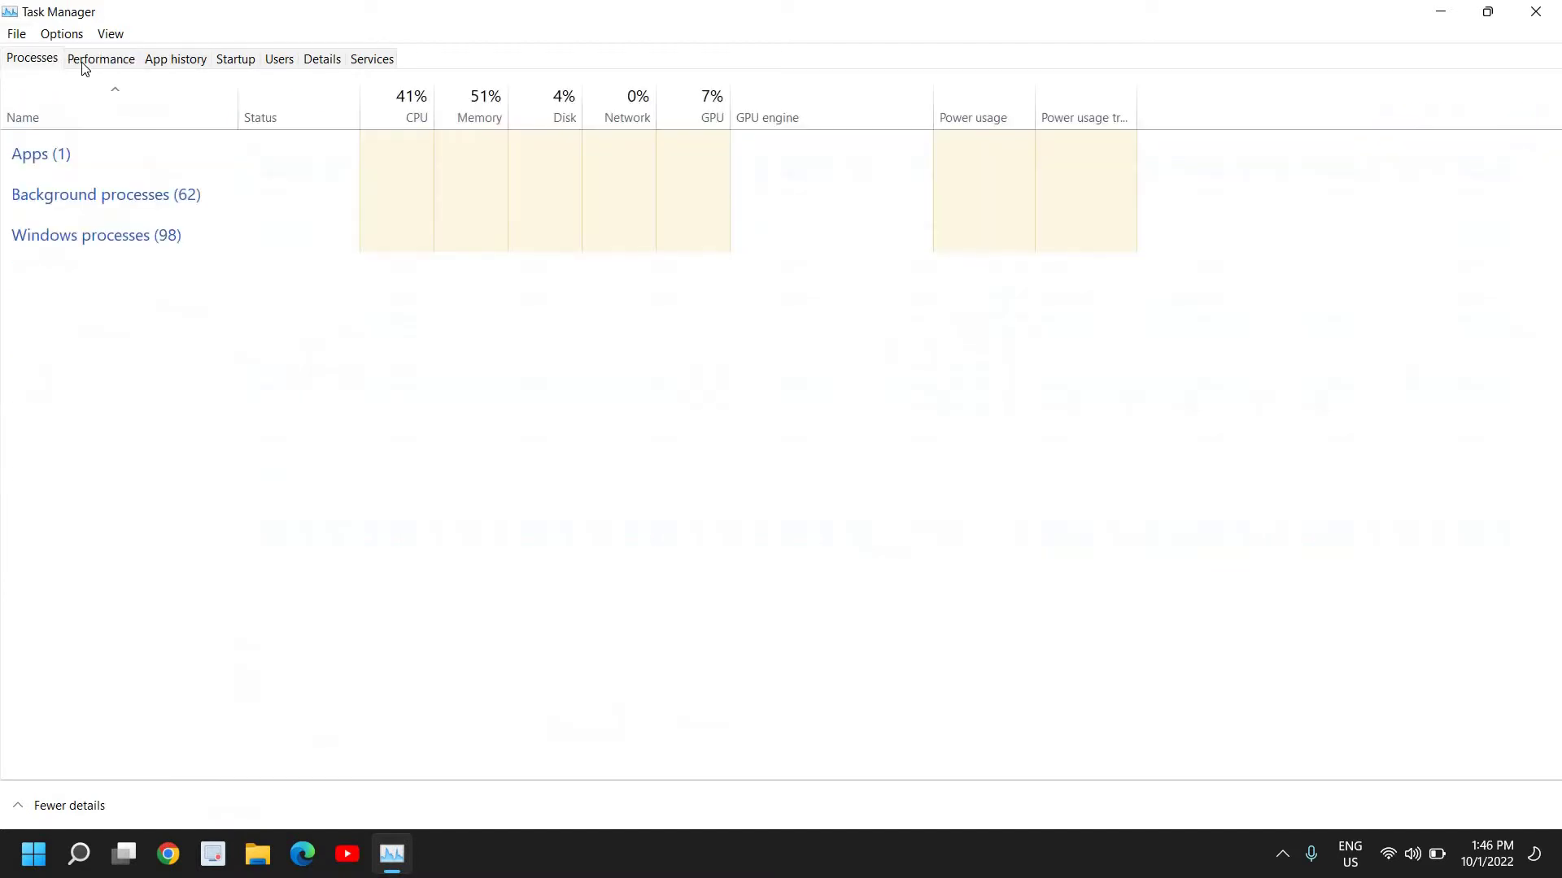
pyautogui.click(97, 61)
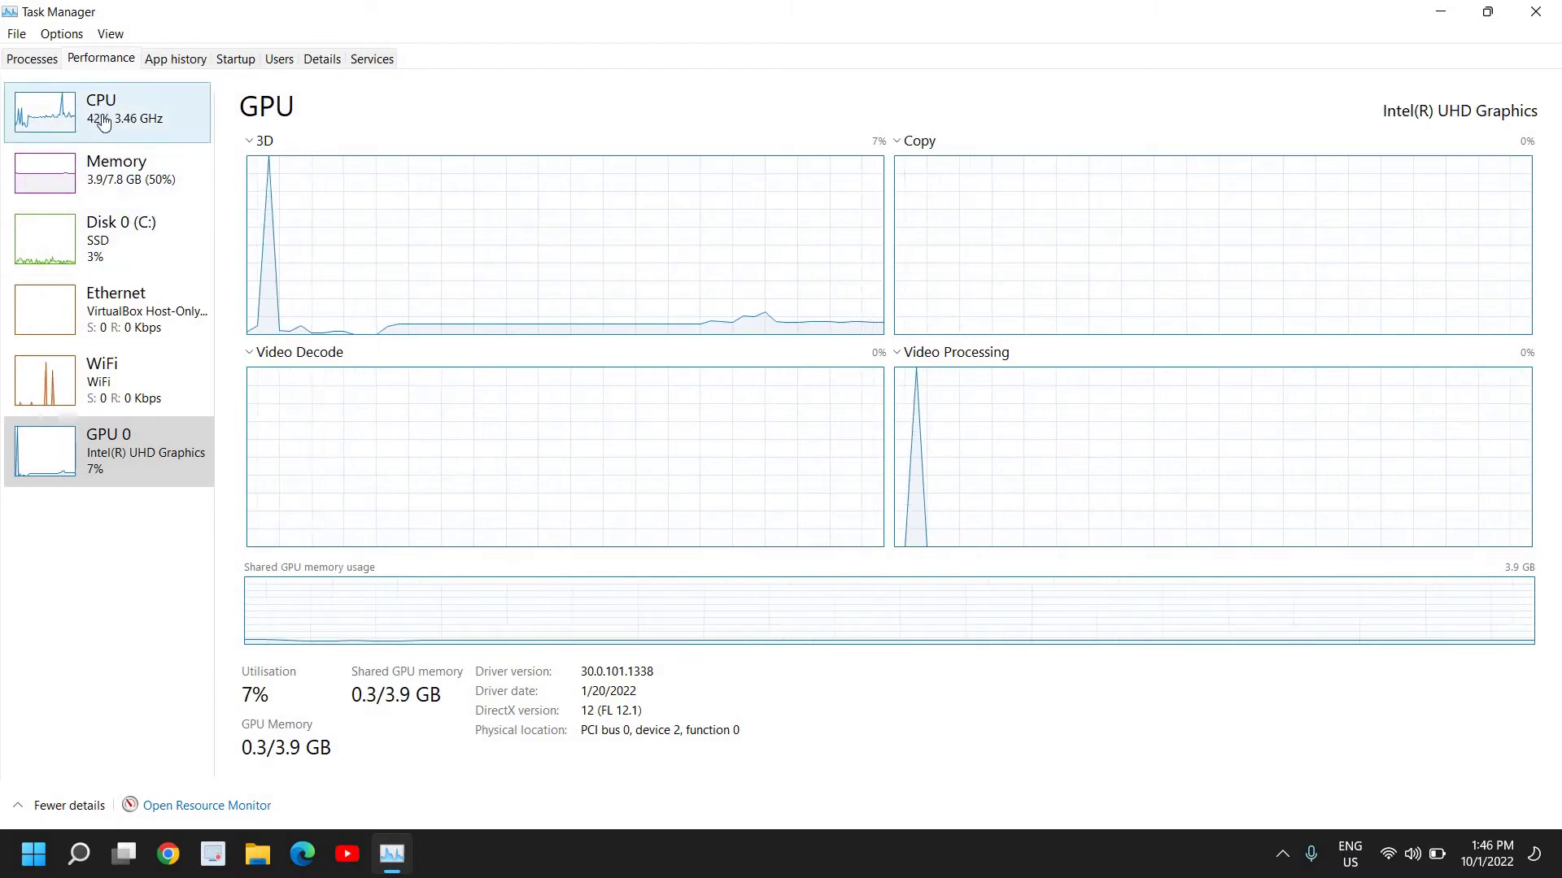
# Step: Review the CPU, Memory, Disk 0 and GPU 0 performance pages
pyautogui.click(78, 134)
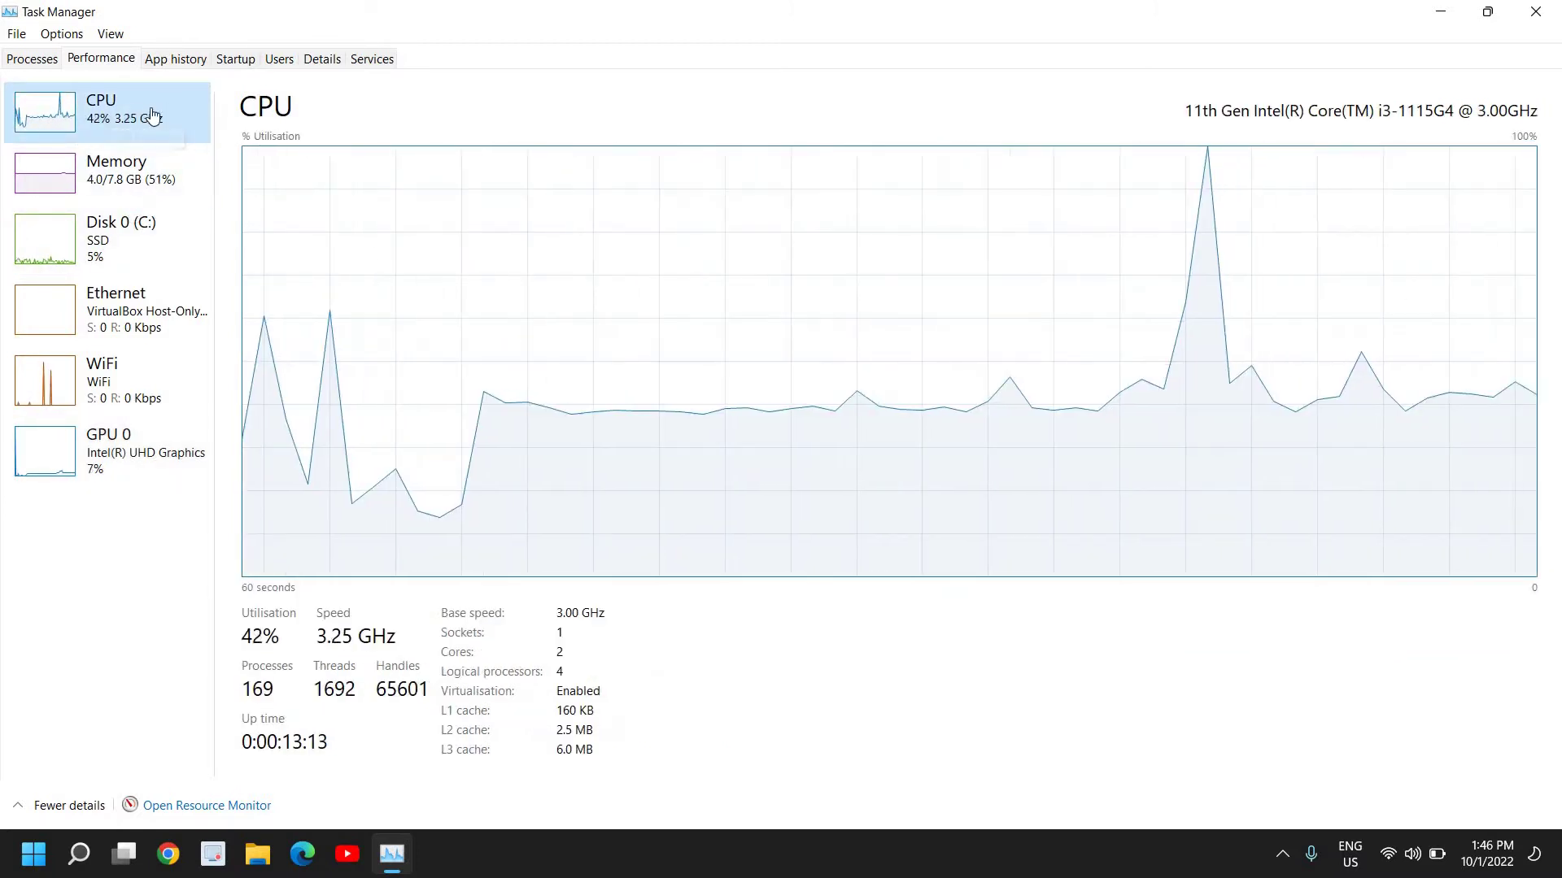
pyautogui.click(103, 164)
pyautogui.click(105, 236)
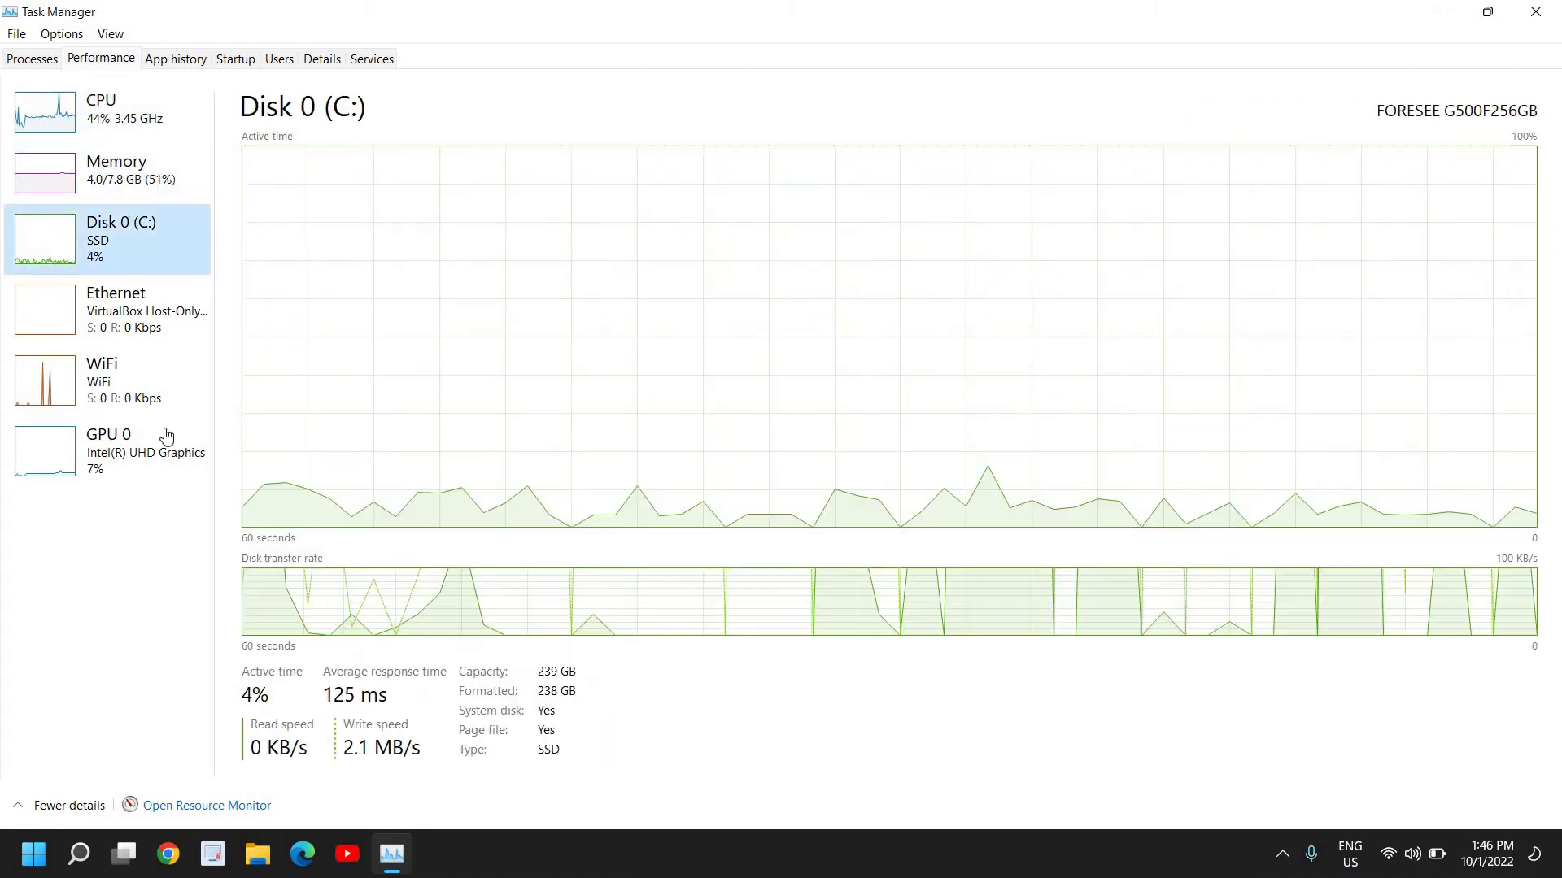
pyautogui.click(98, 457)
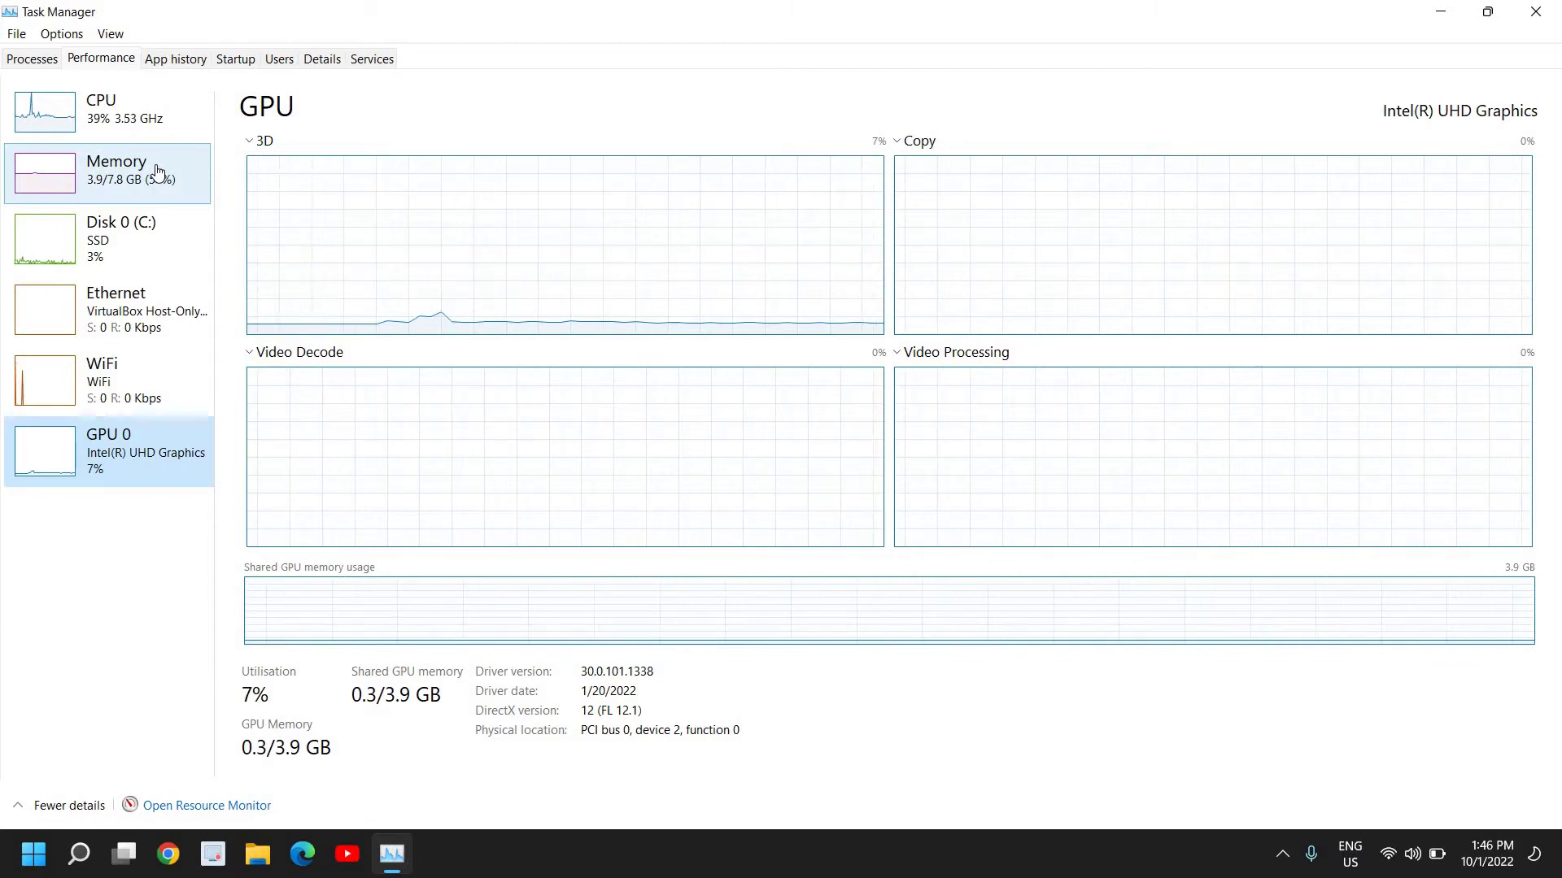
pyautogui.click(104, 126)
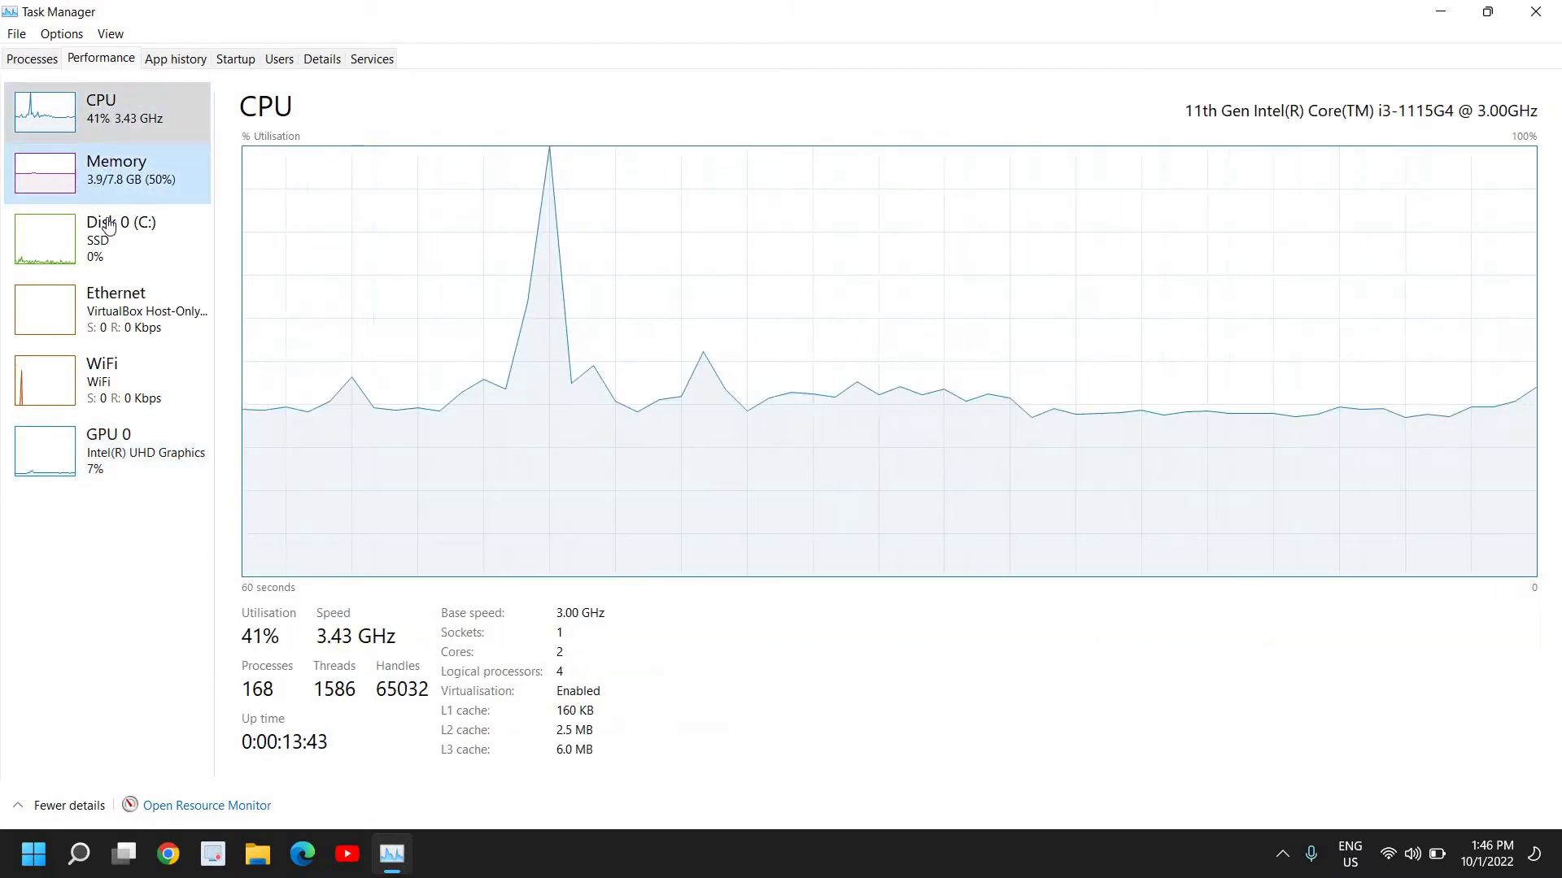
pyautogui.click(98, 183)
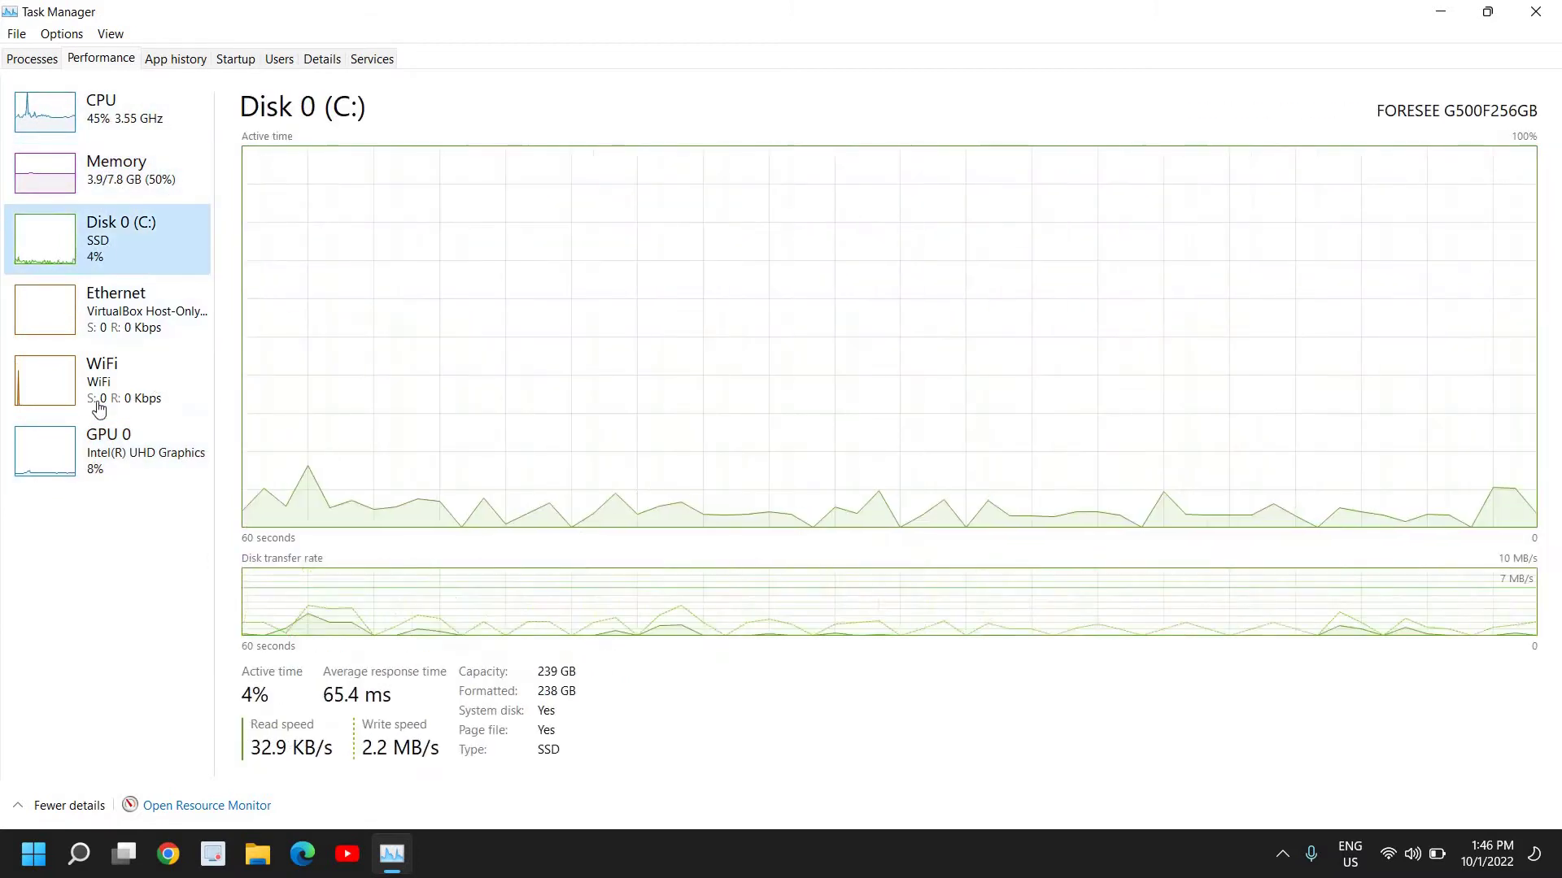
pyautogui.click(89, 478)
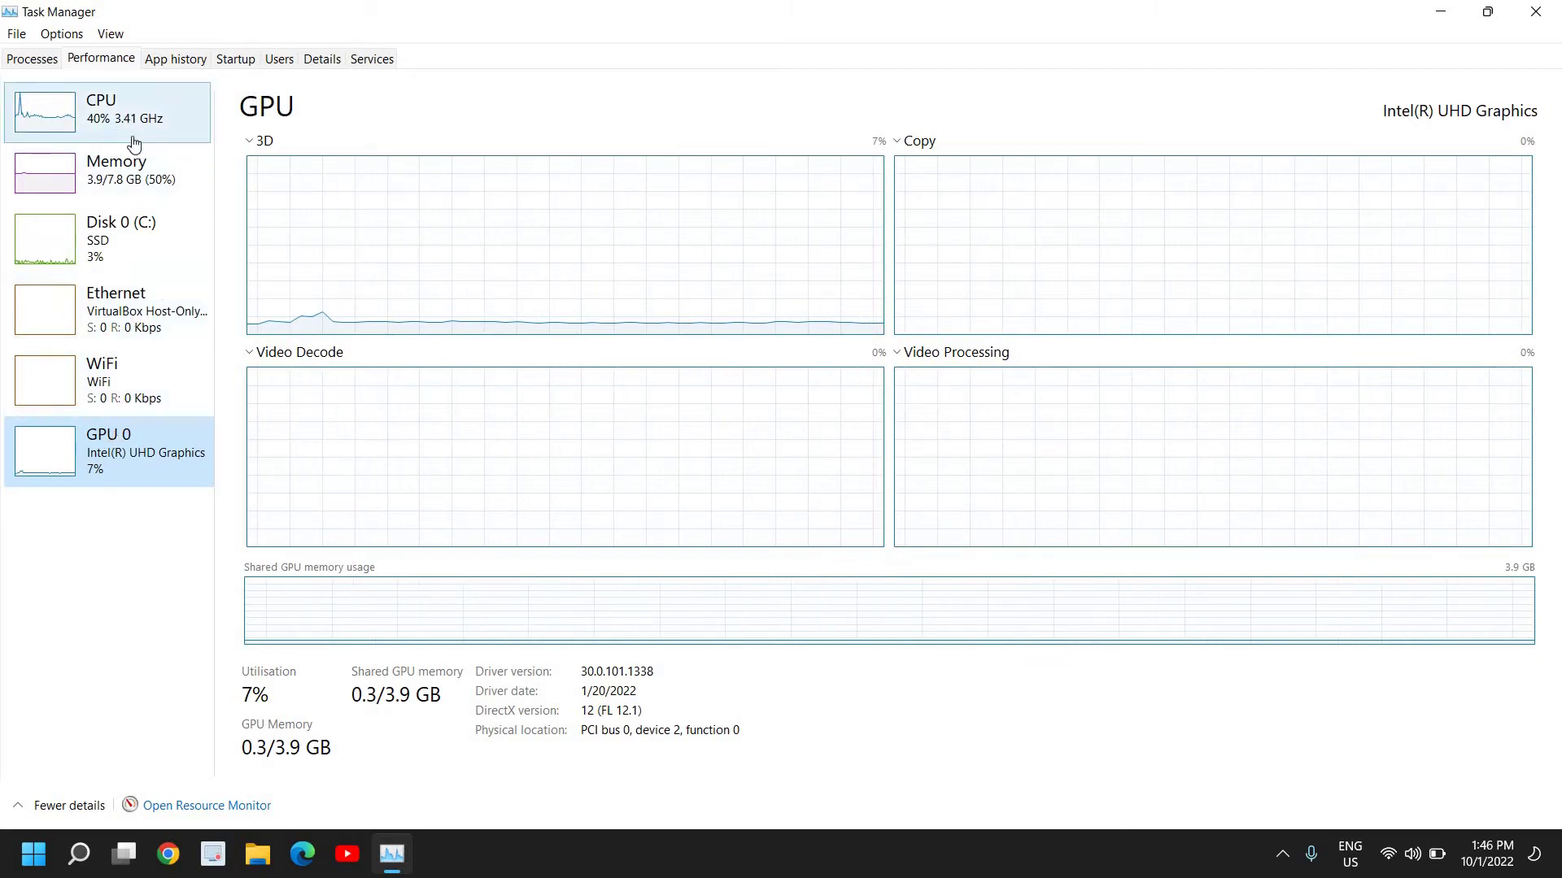
# Step: Show the startup apps and check Sysinternals Screen Magnifier's actions without disabling it
pyautogui.click(236, 60)
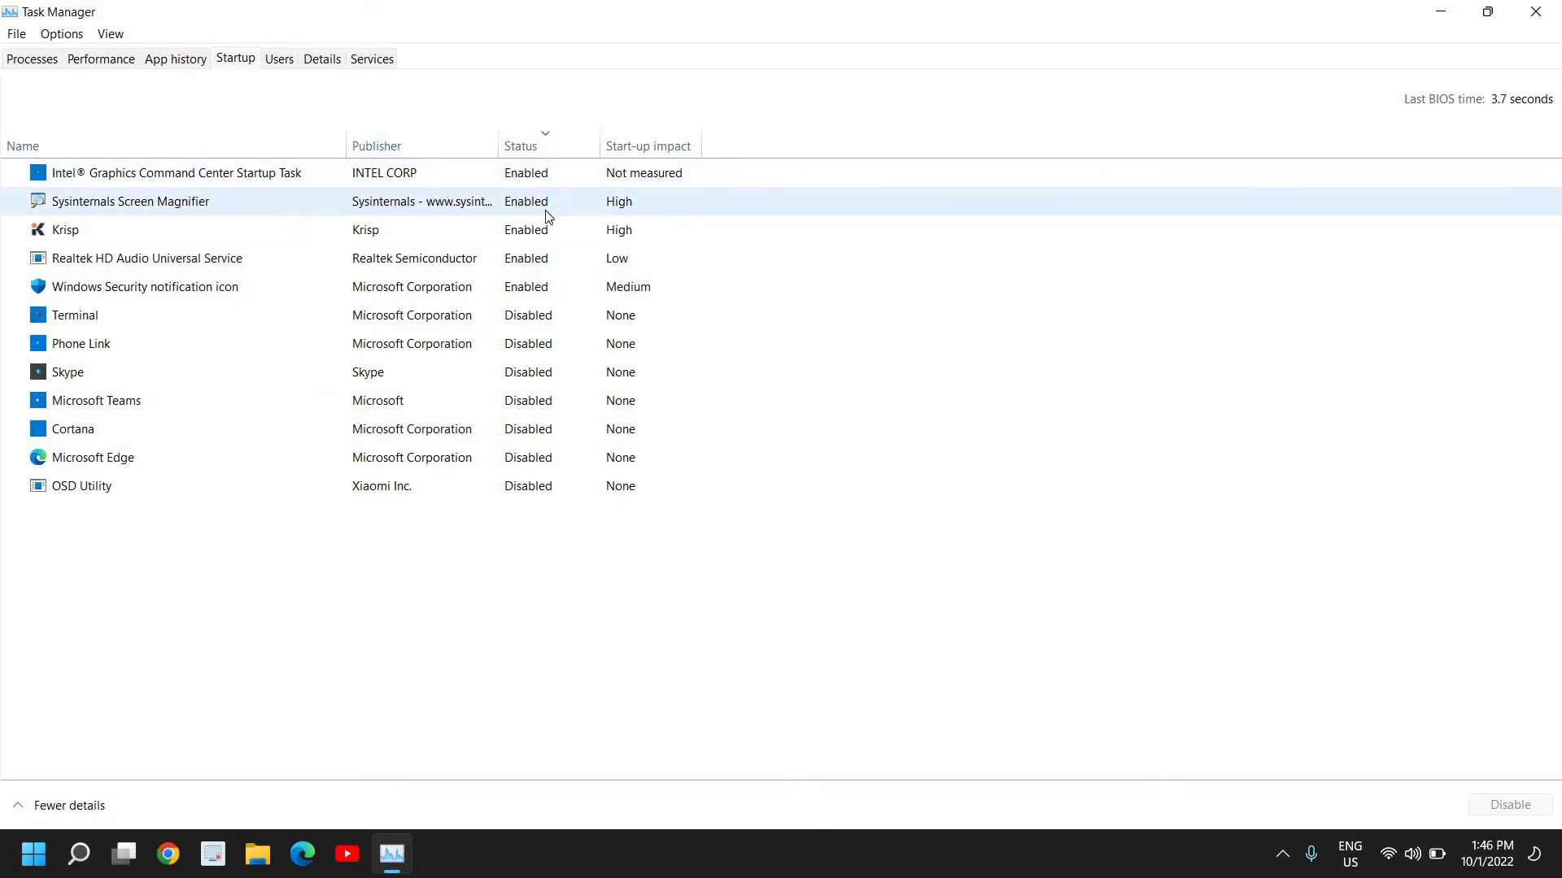
pyautogui.rightClick(490, 210)
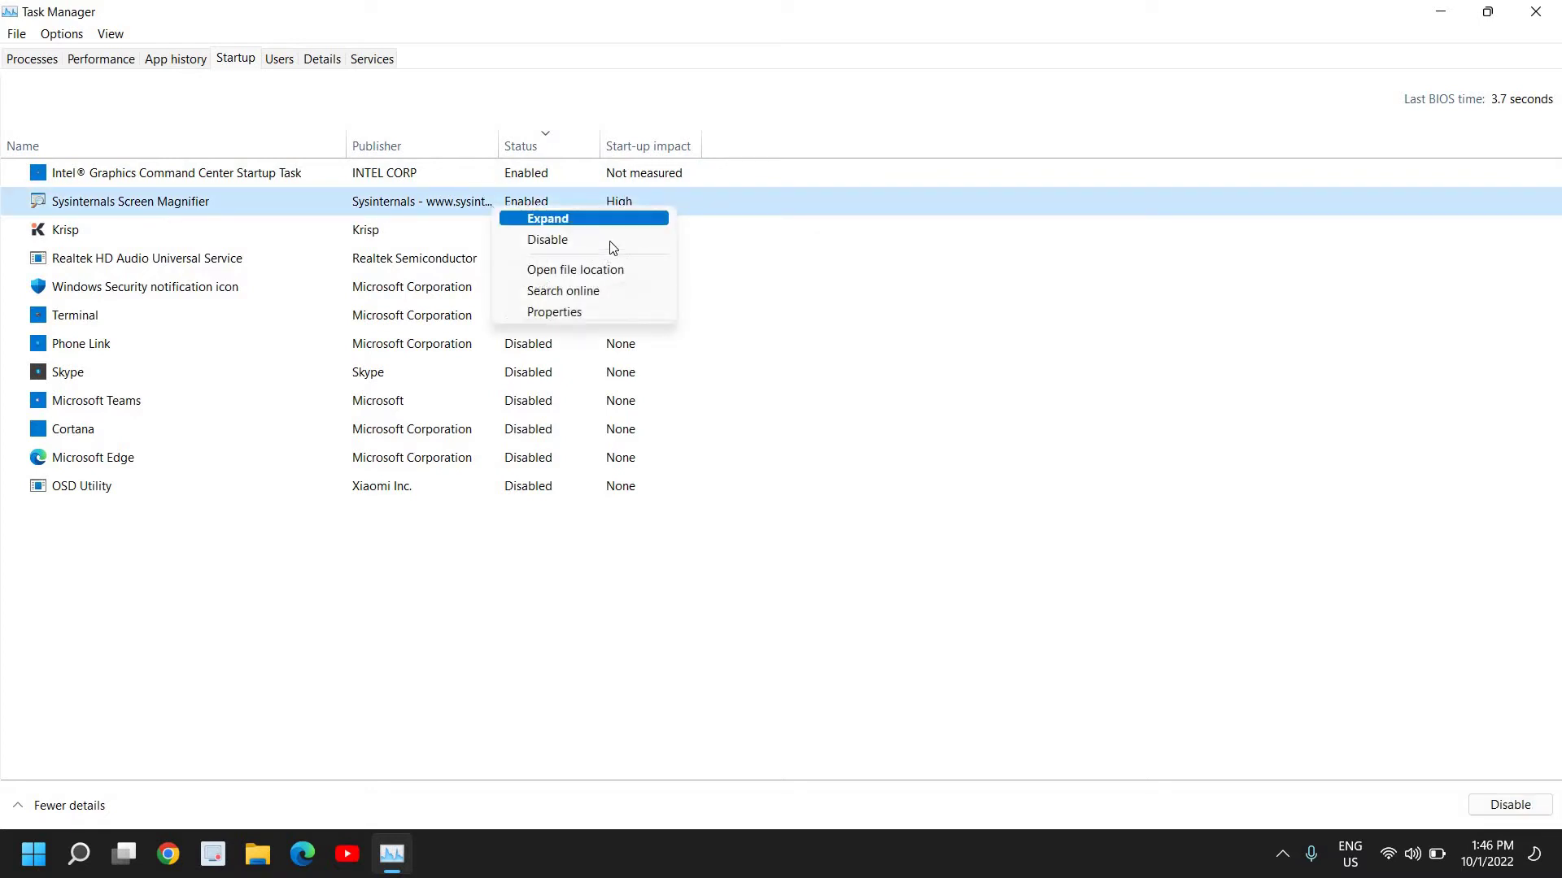
pyautogui.click(420, 211)
pyautogui.rightClick(421, 212)
# Step: Inspect the Phone Link, Realtek, Windows Security, Krisp, Screen Magnifier and Intel Graphics startup entries
pyautogui.click(201, 340)
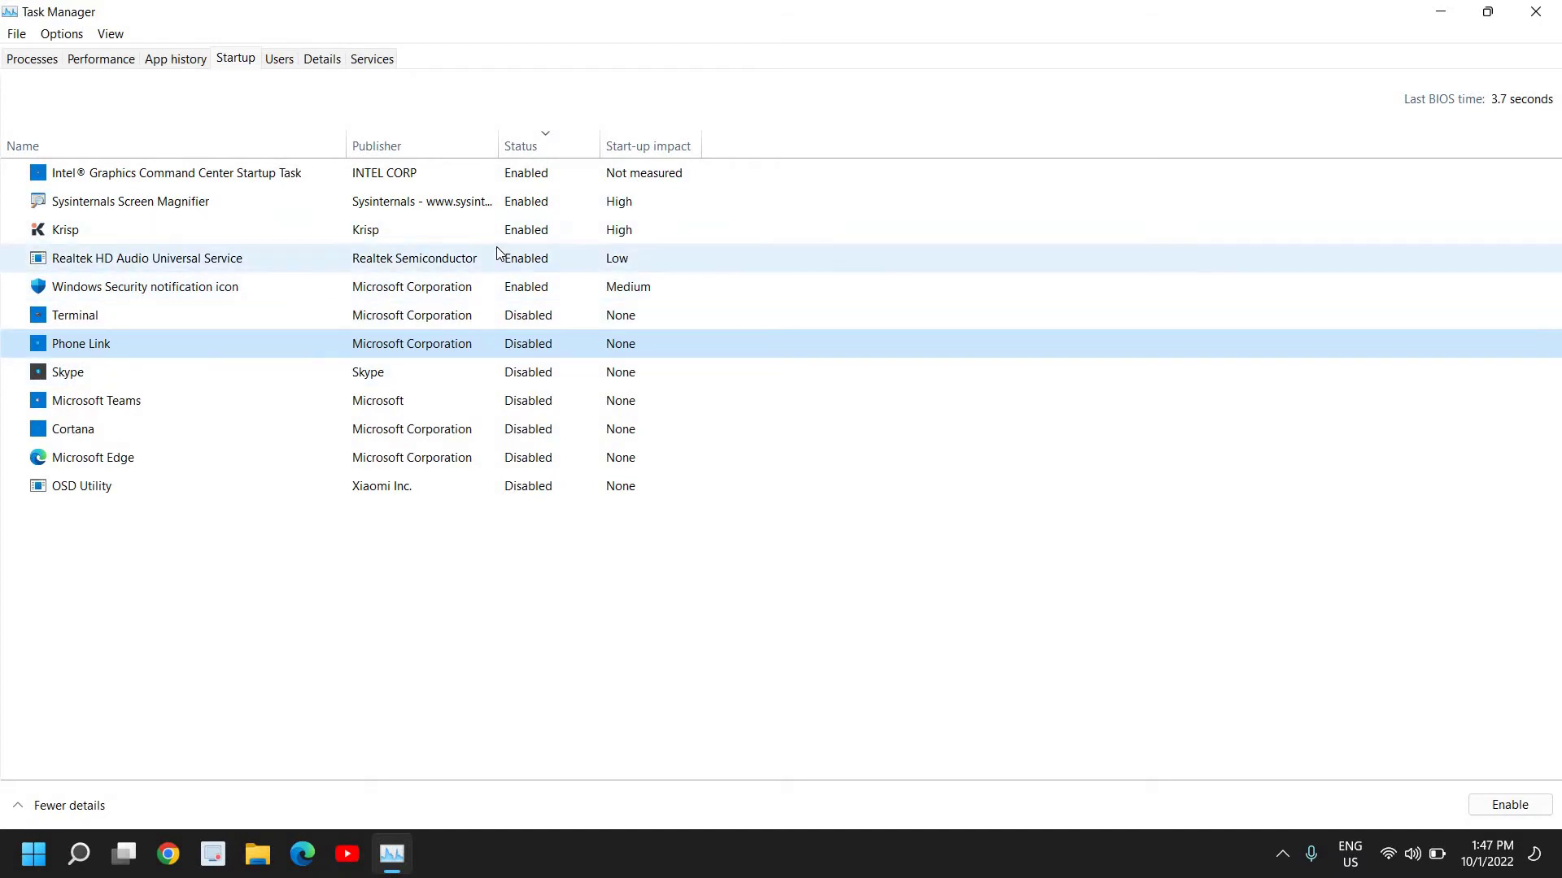
pyautogui.click(171, 259)
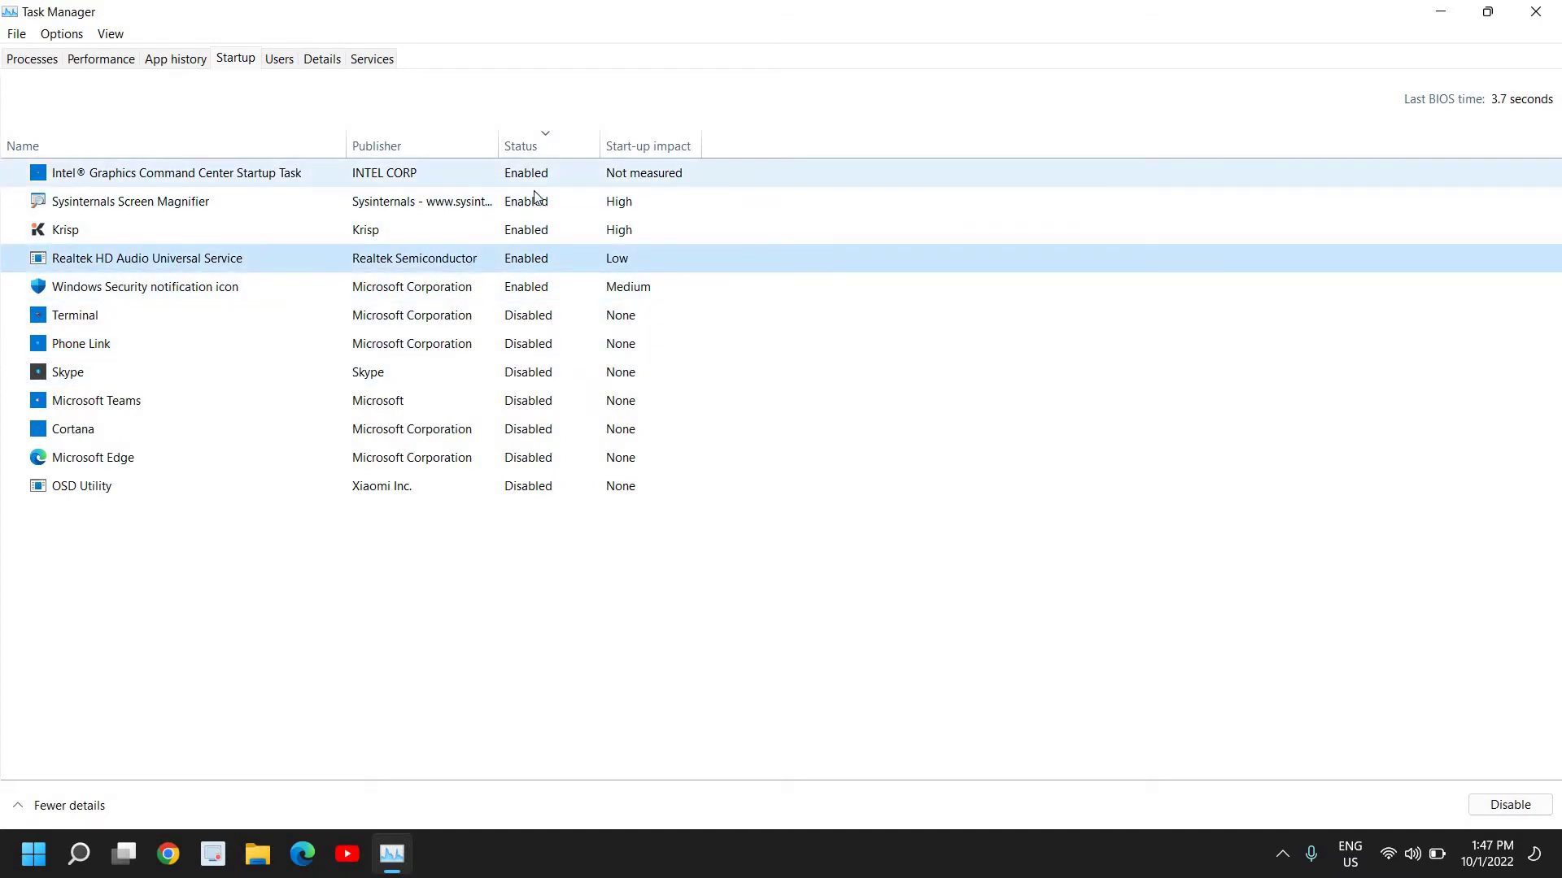
pyautogui.click(531, 292)
pyautogui.click(533, 257)
pyautogui.click(533, 230)
pyautogui.click(537, 203)
pyautogui.click(538, 182)
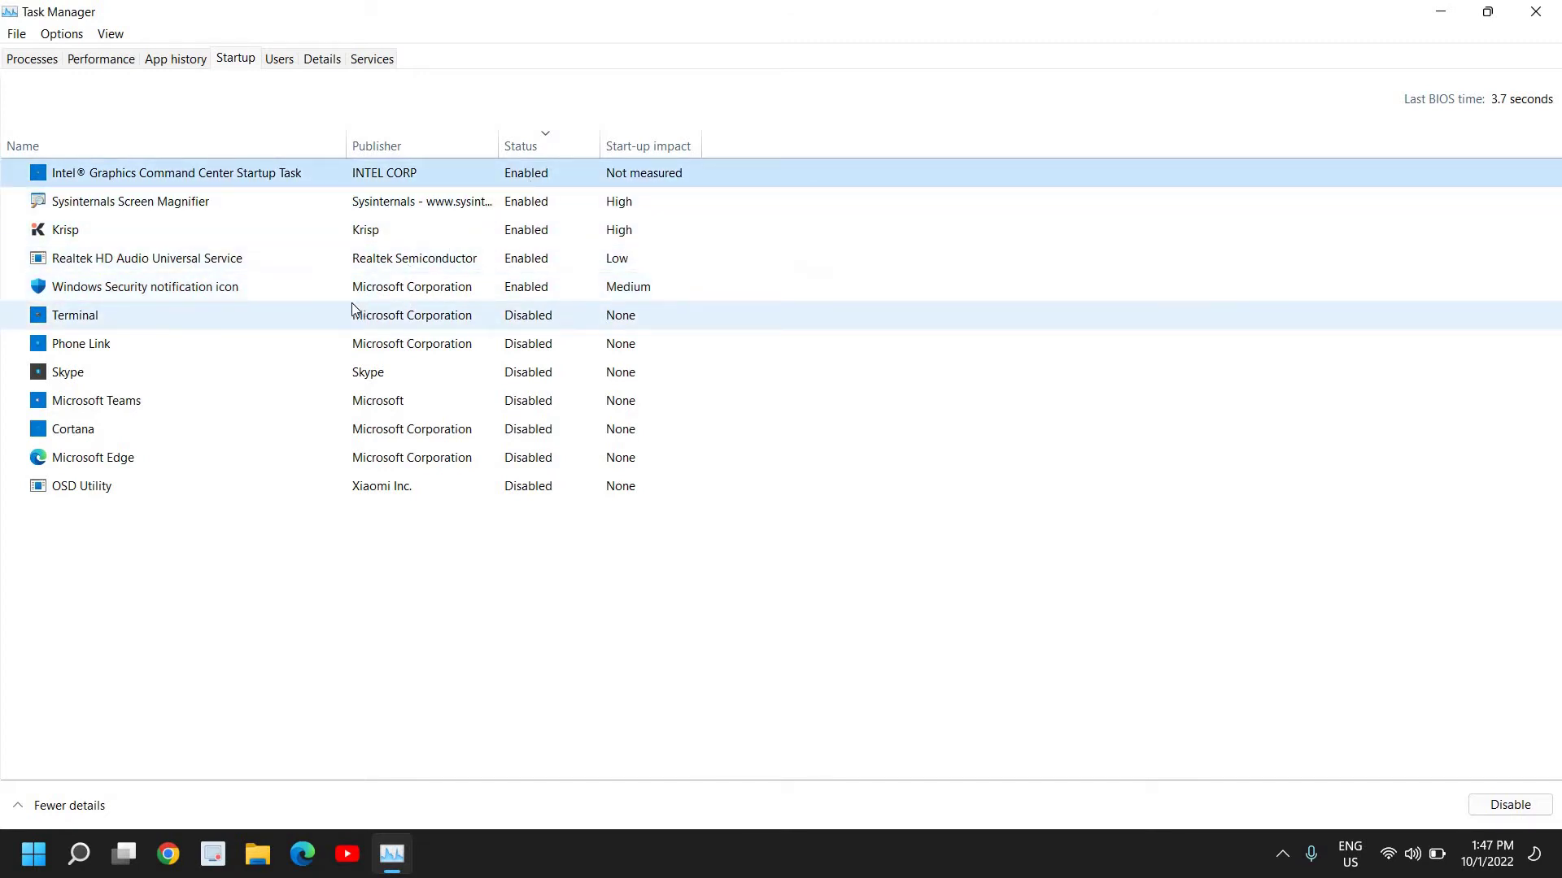
# Step: Look through the Services and Users tabs, then show the Details process list
pyautogui.click(365, 70)
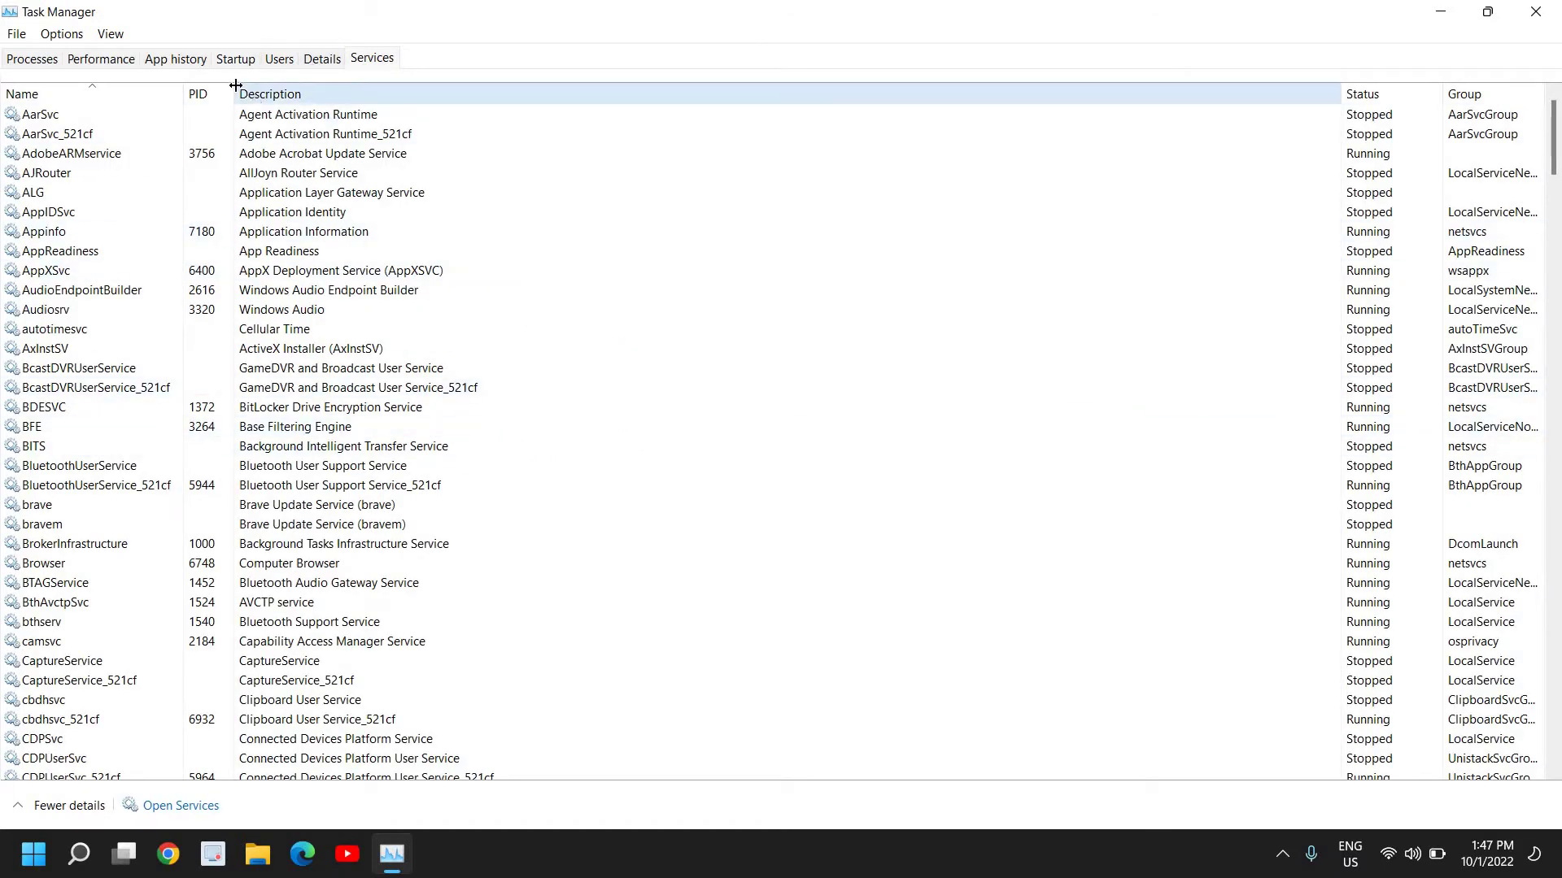
pyautogui.click(291, 66)
pyautogui.click(316, 68)
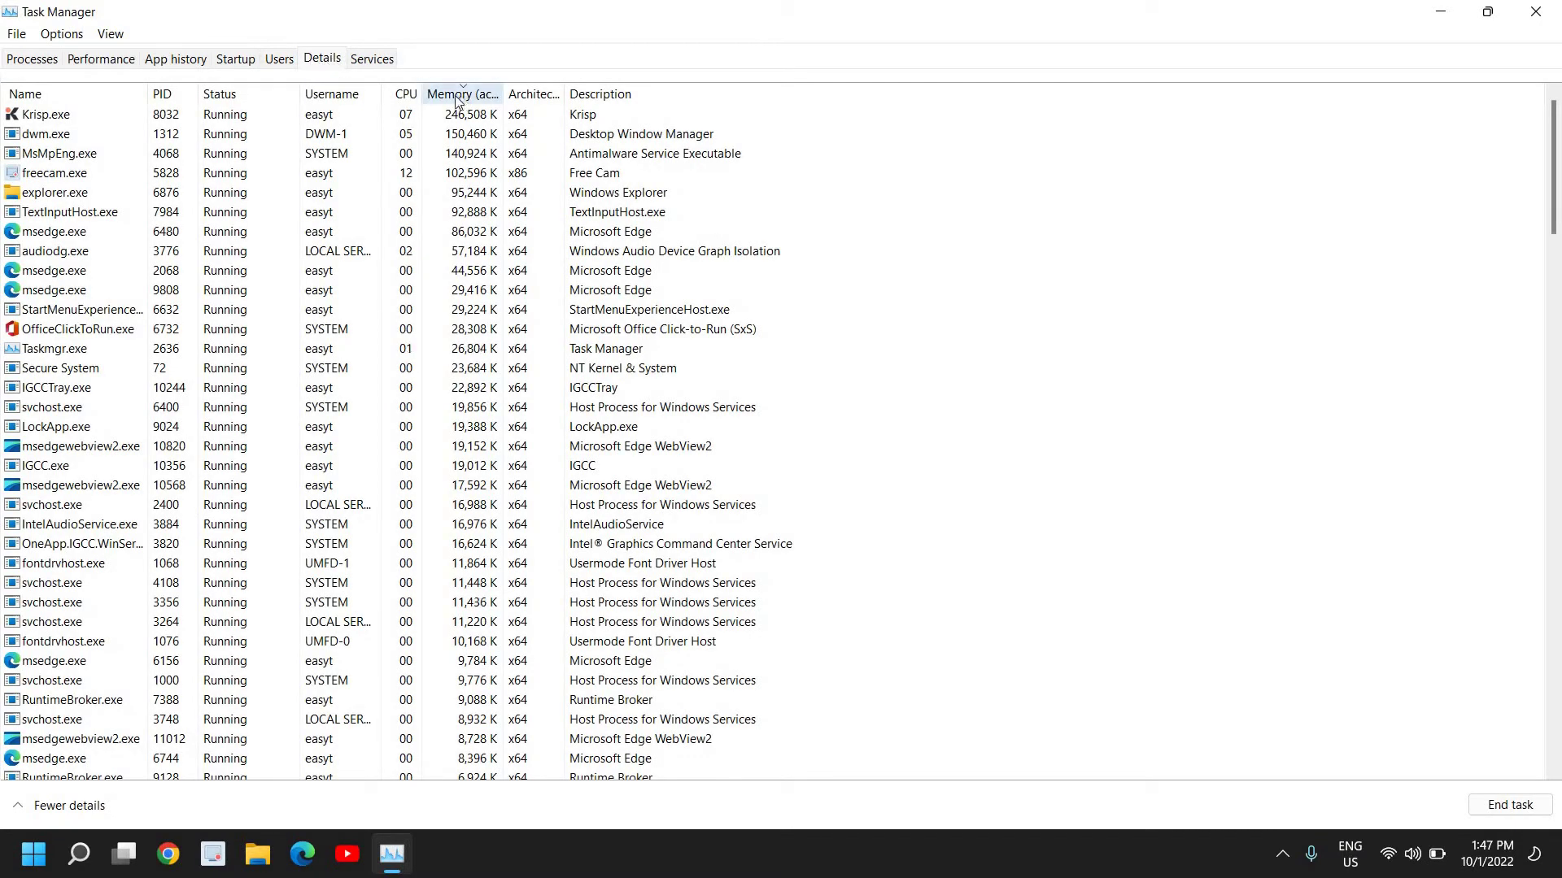
# Step: Widen the Memory column and sort it largest first, putting Krisp.exe on top at 246,440 K
pyautogui.moveTo(504, 91); pyautogui.dragTo(618, 90)
pyautogui.click(602, 98)
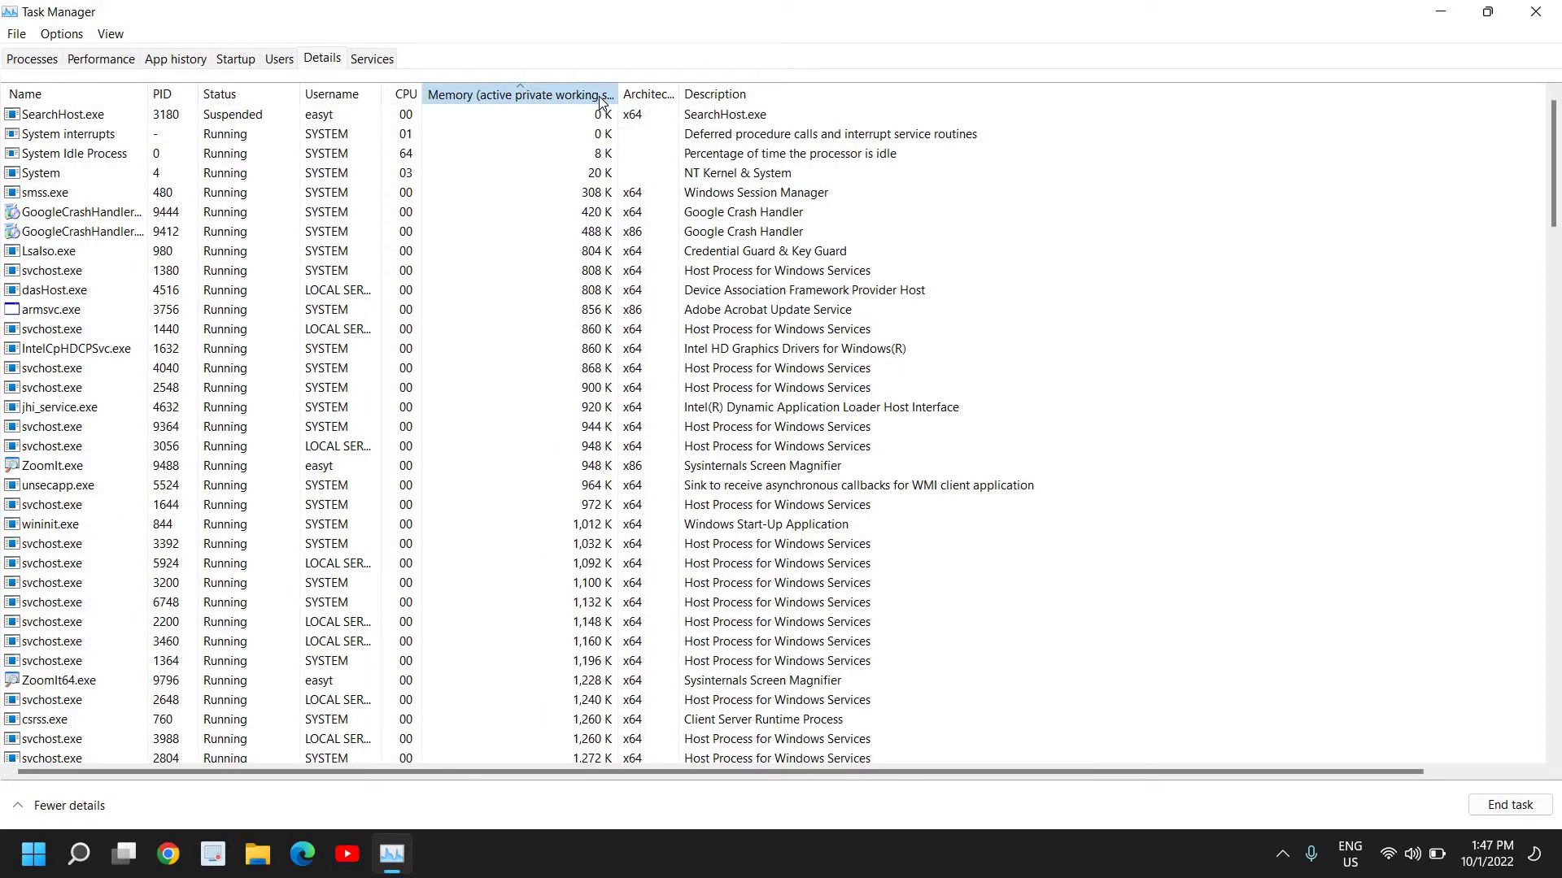
pyautogui.click(602, 95)
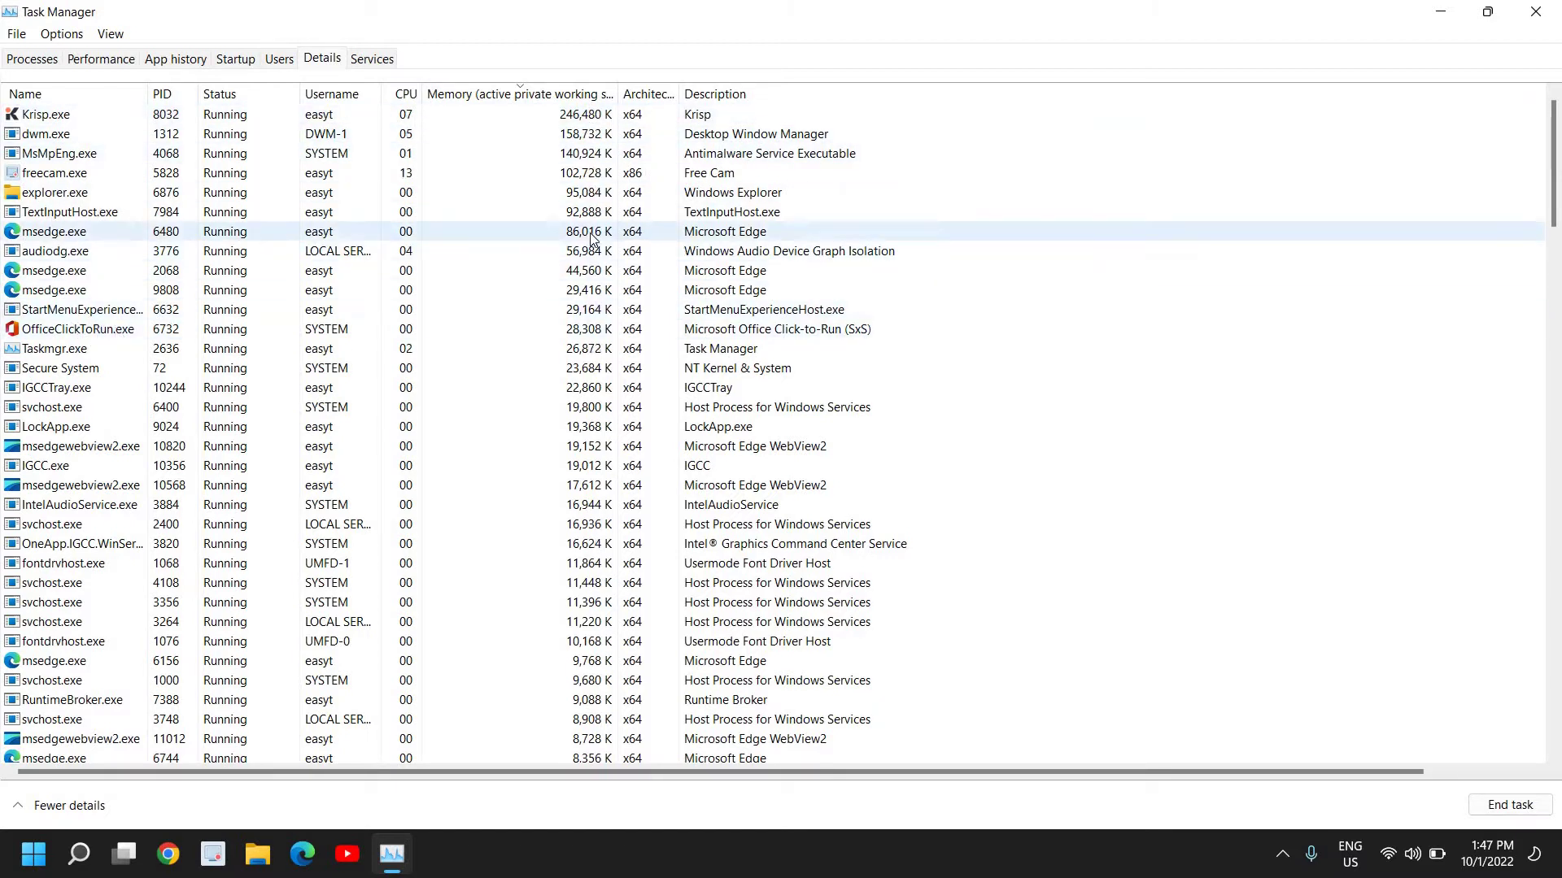
pyautogui.rightClick(67, 218)
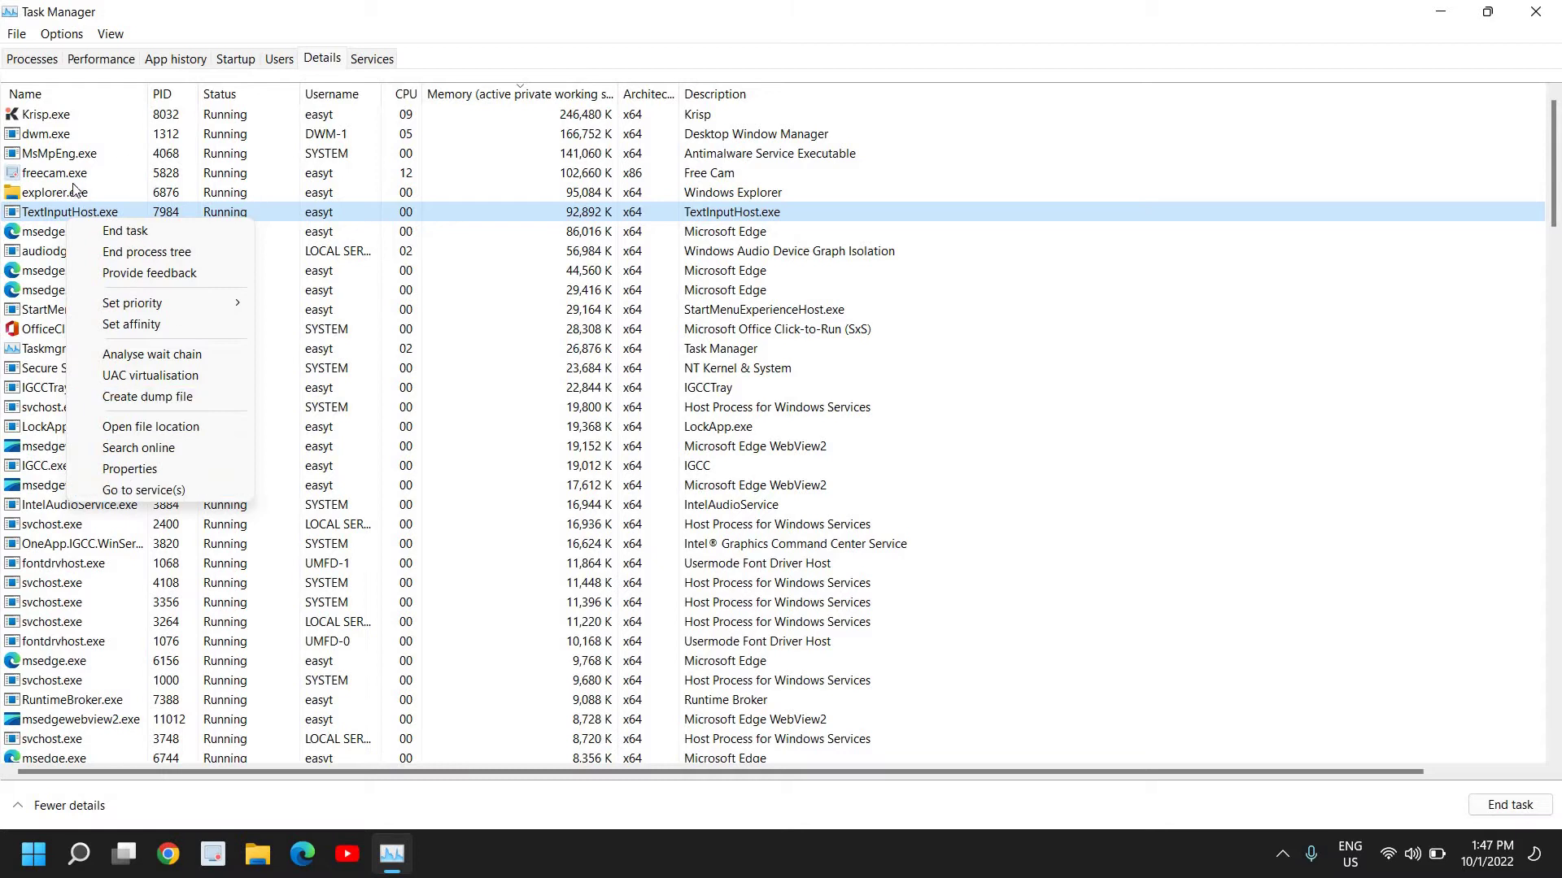
pyautogui.click(63, 199)
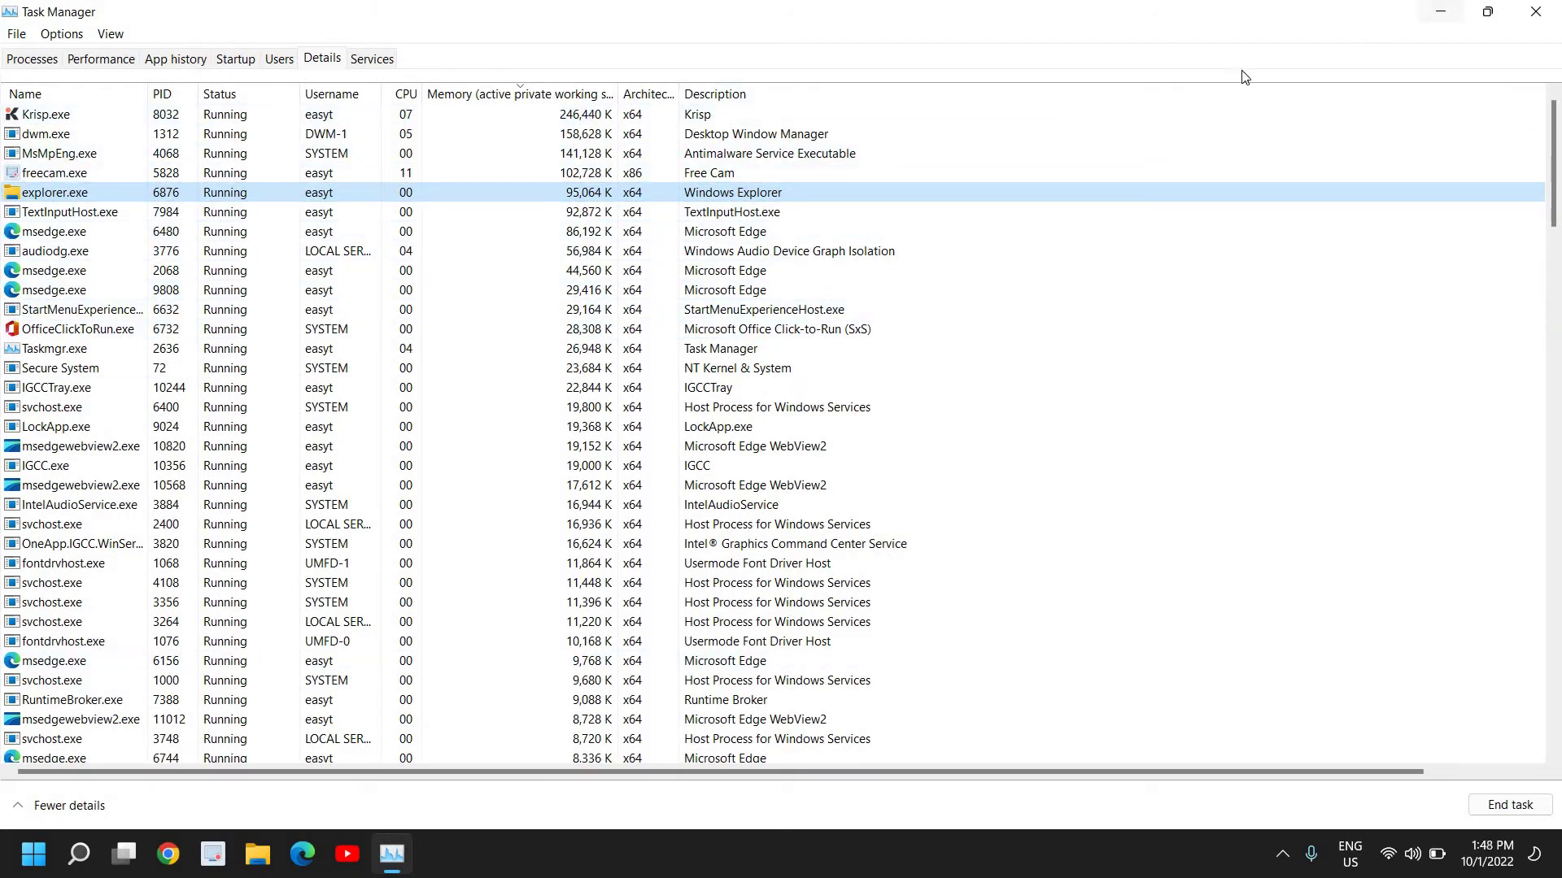
# Step: Minimize Task Manager and run APPWIZ.CPL from the Run box to open Programs and Features
pyautogui.click(1440, 11)
pyautogui.rightClick(34, 869)
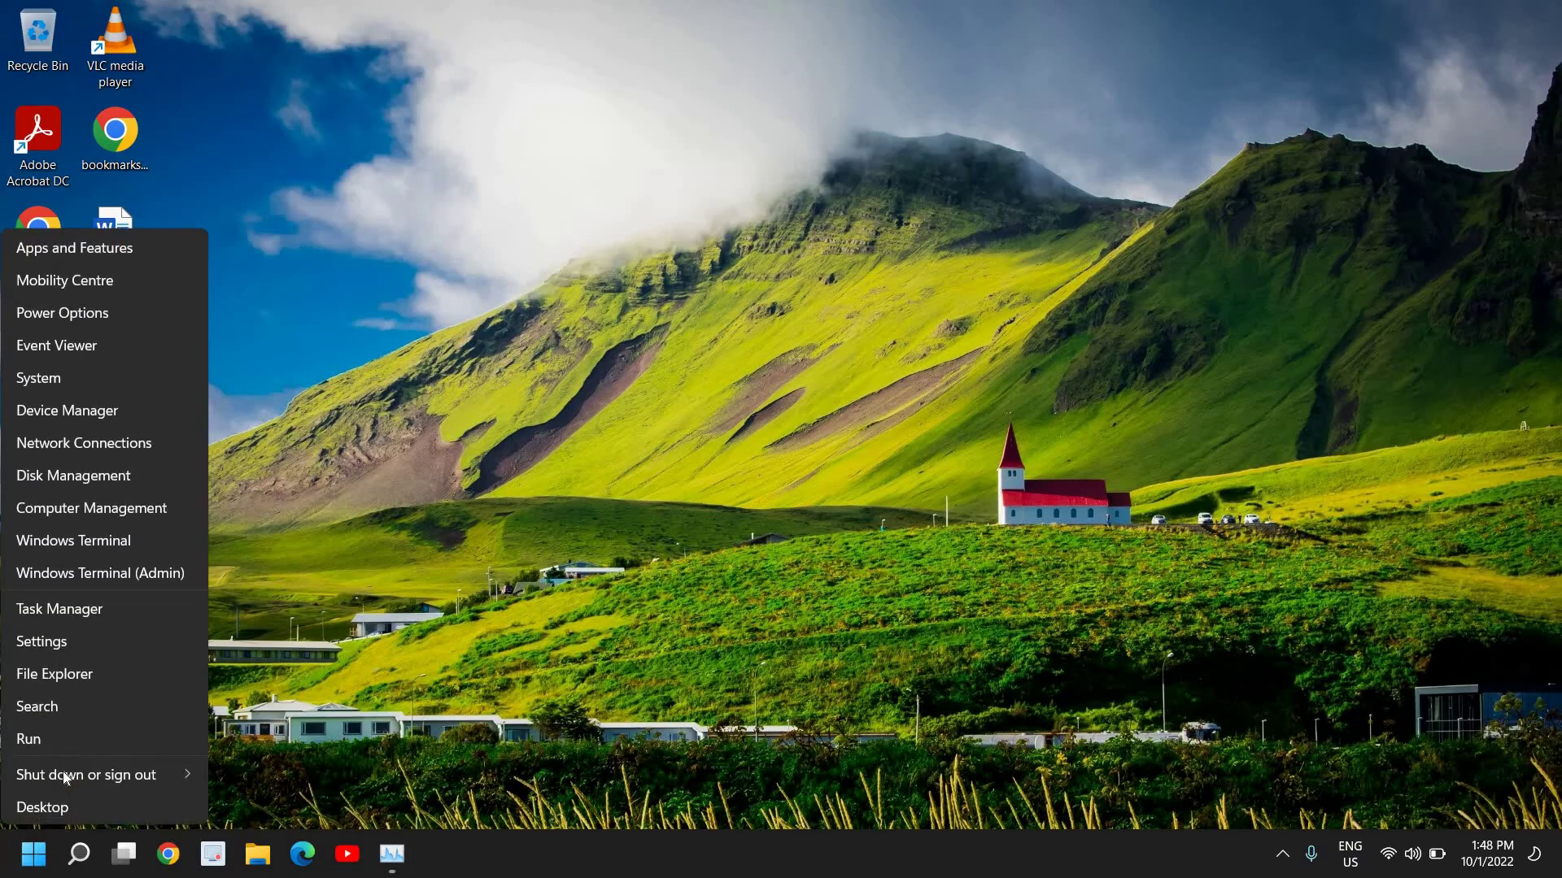
pyautogui.click(32, 740)
pyautogui.click(735, 447)
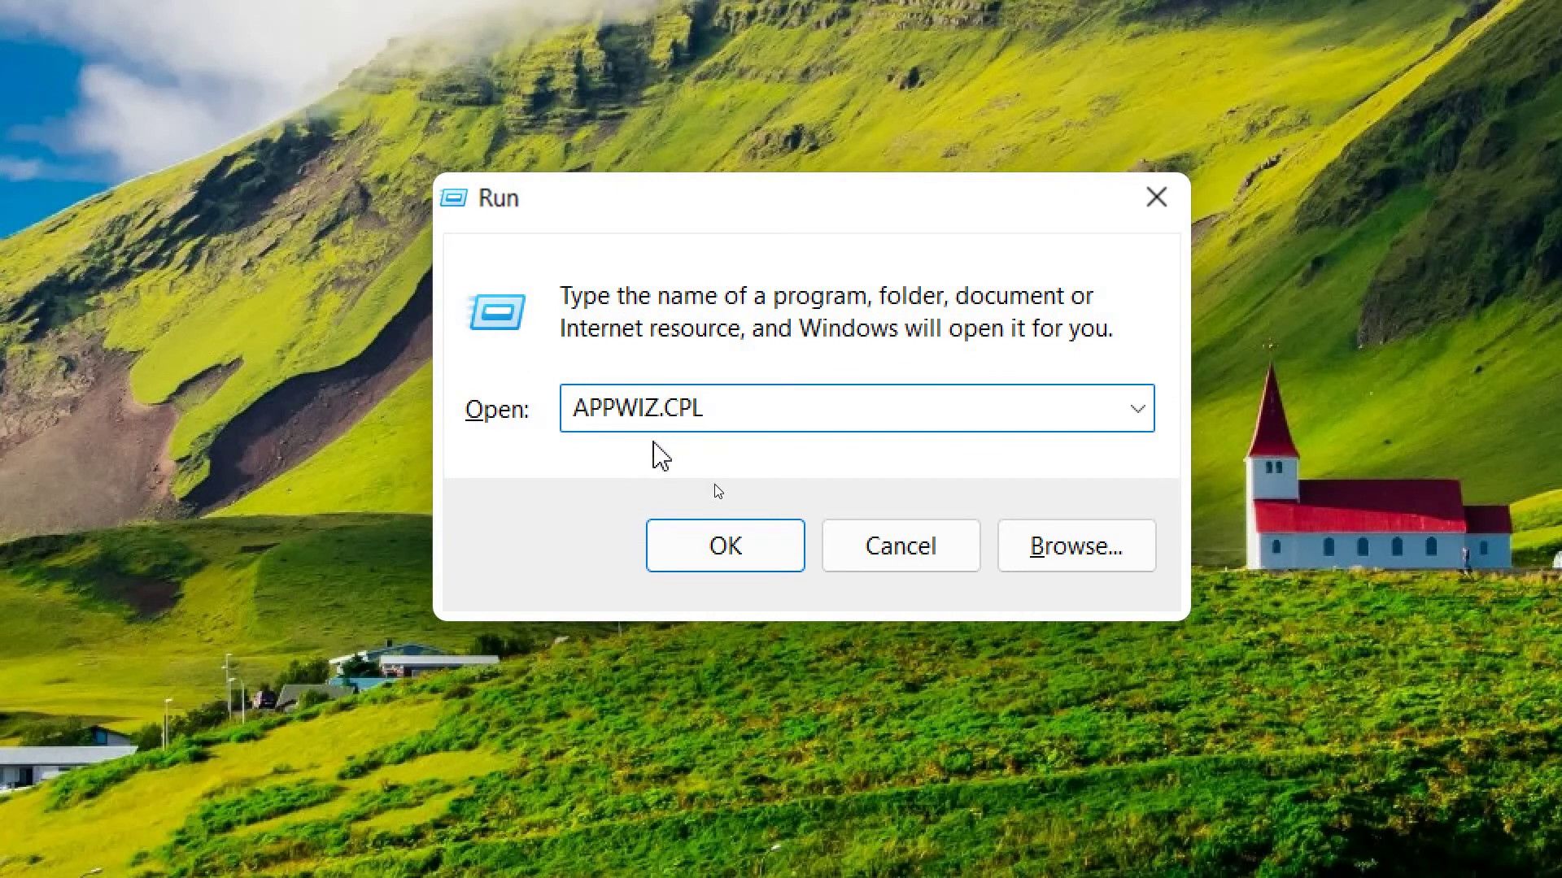
pyautogui.click(708, 557)
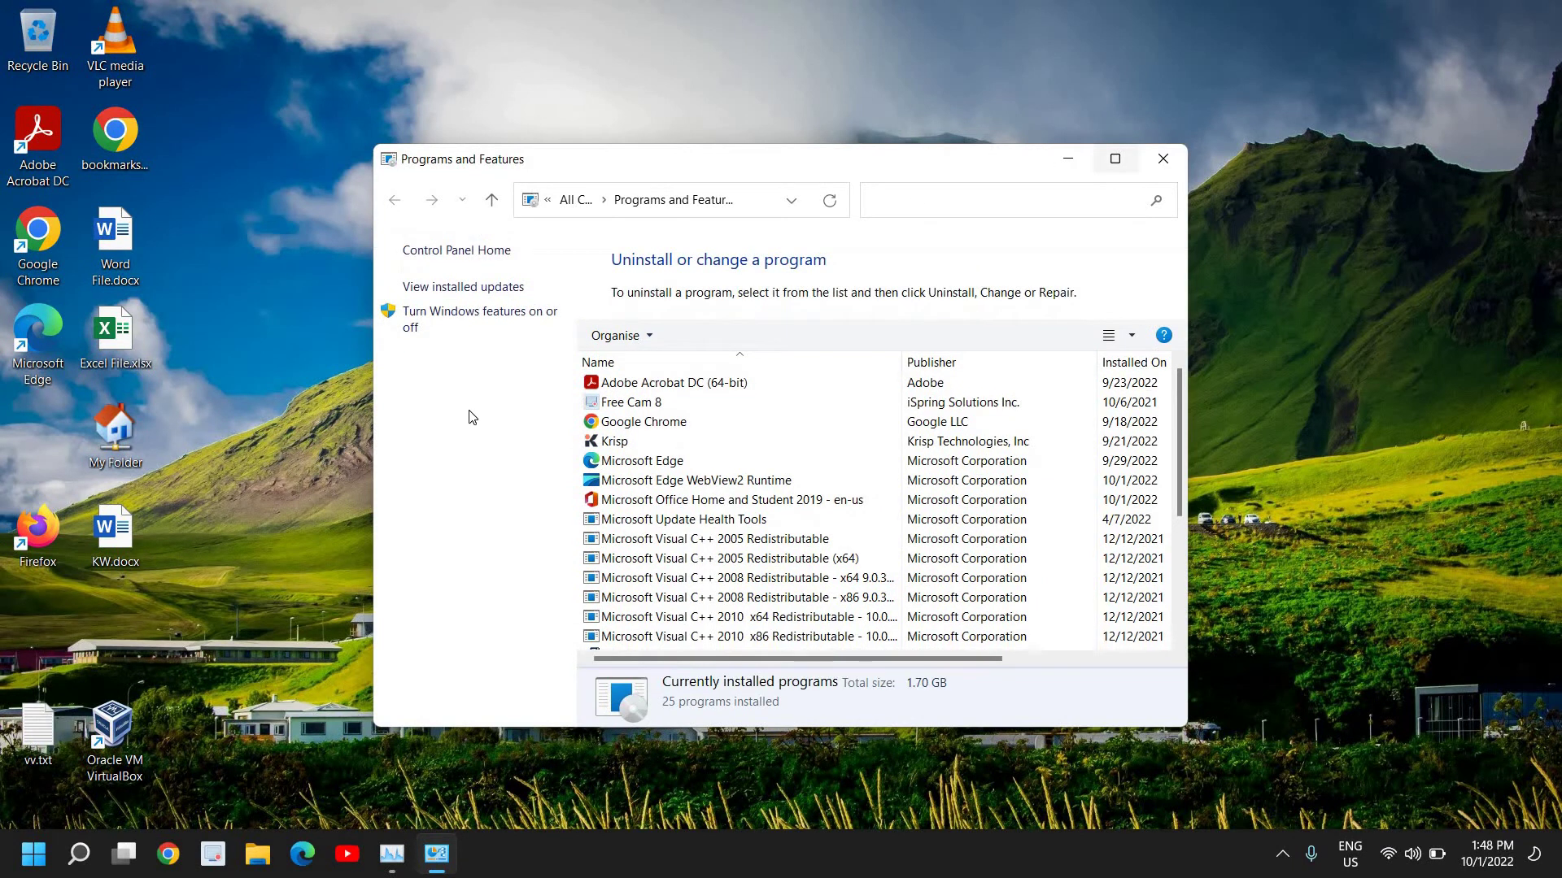
# Step: Maximize the installed programs list and check uninstall options for Visual C++ 2013 (x64)
pyautogui.click(1117, 158)
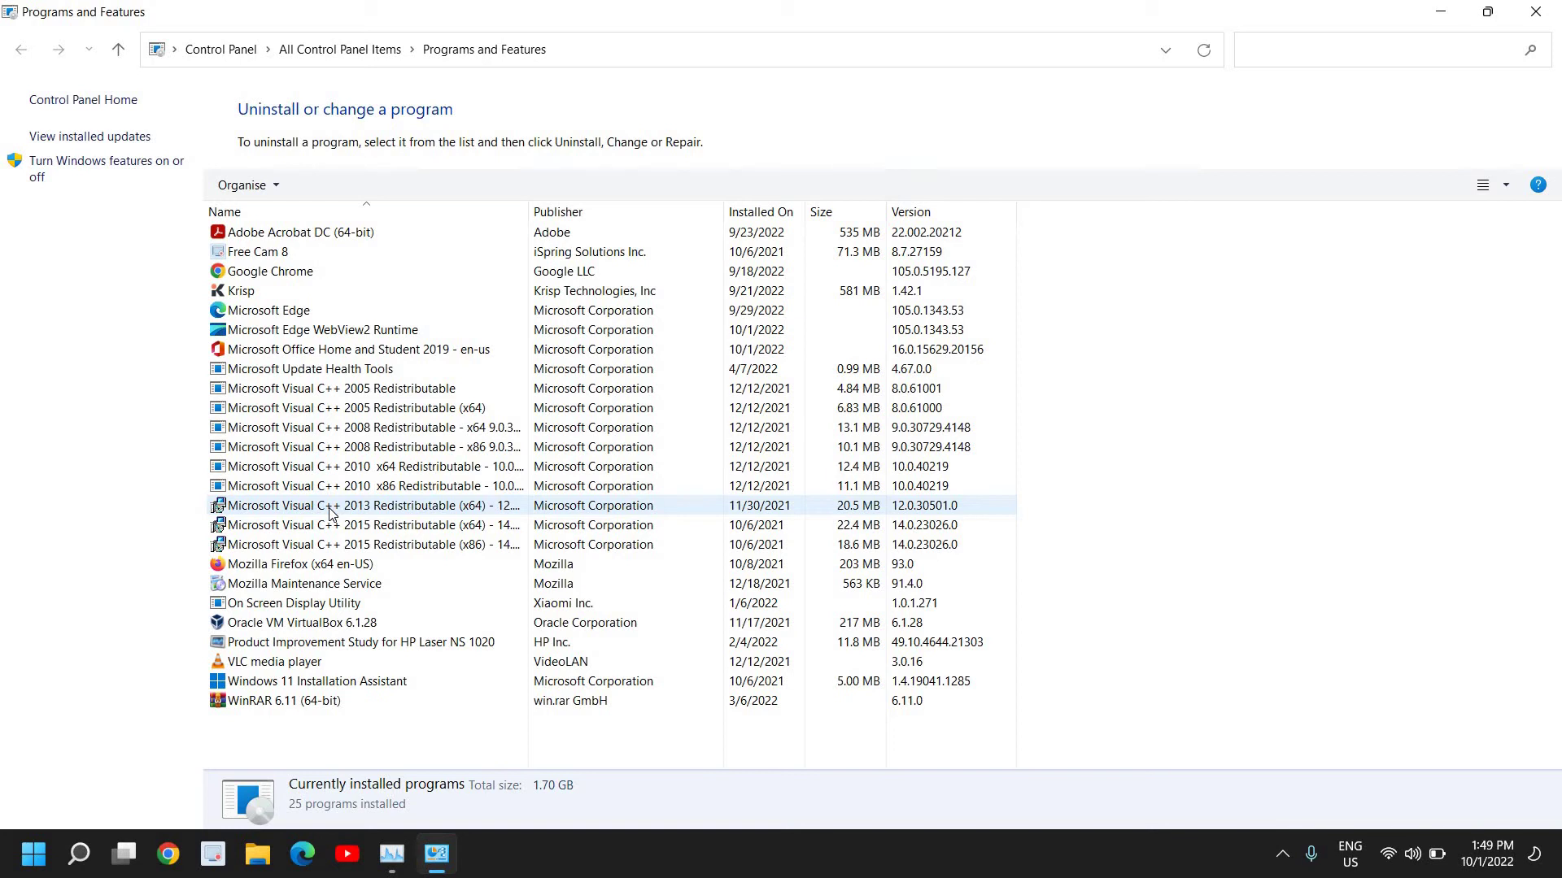
pyautogui.click(329, 505)
pyautogui.rightClick(366, 678)
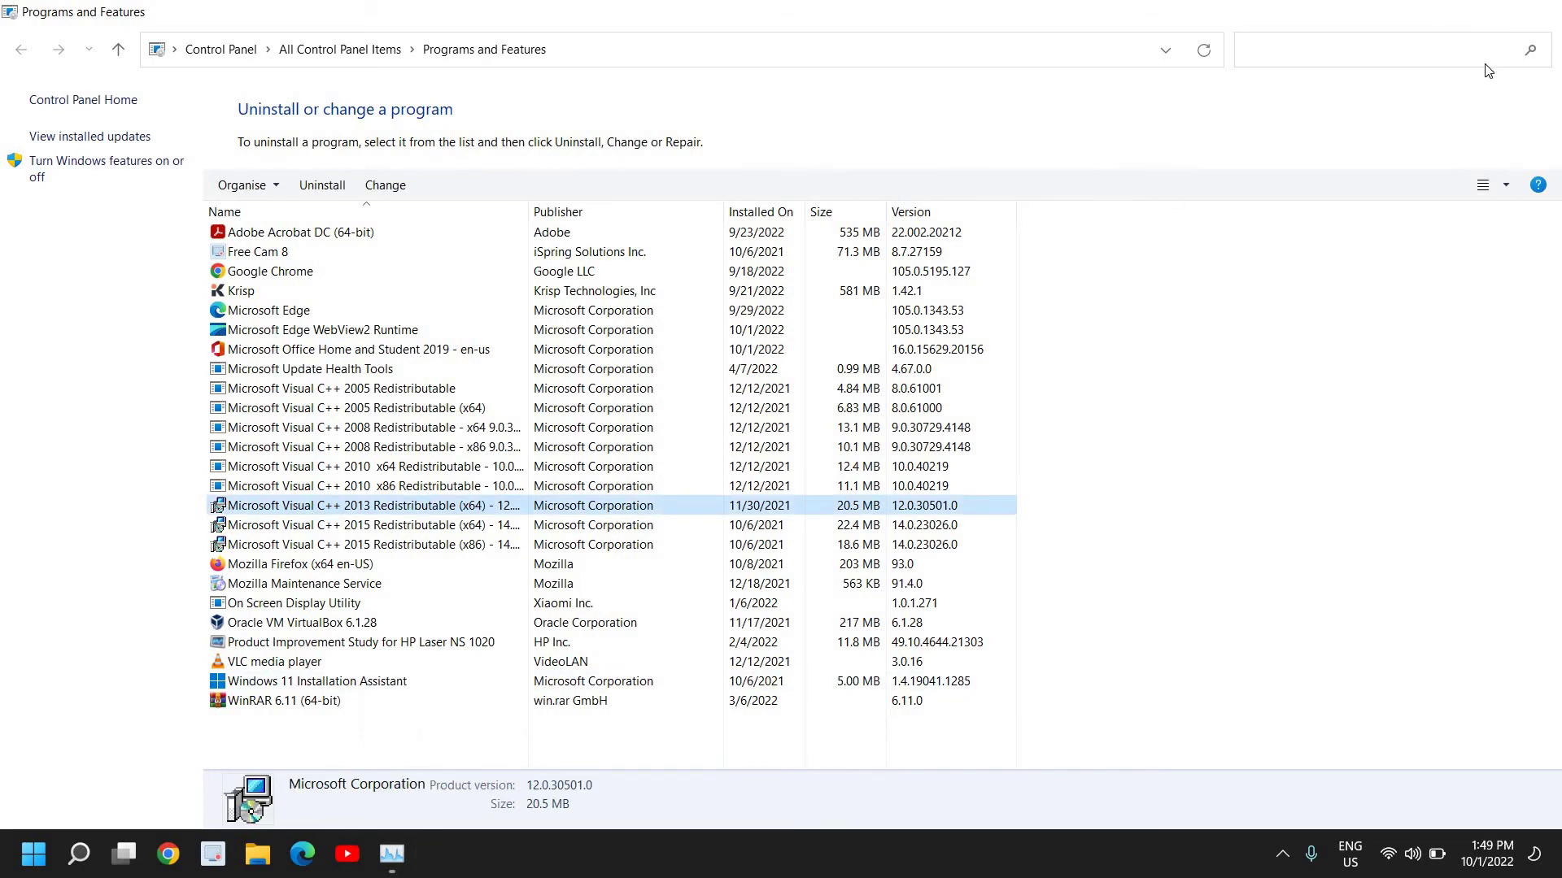
pyautogui.click(1534, 11)
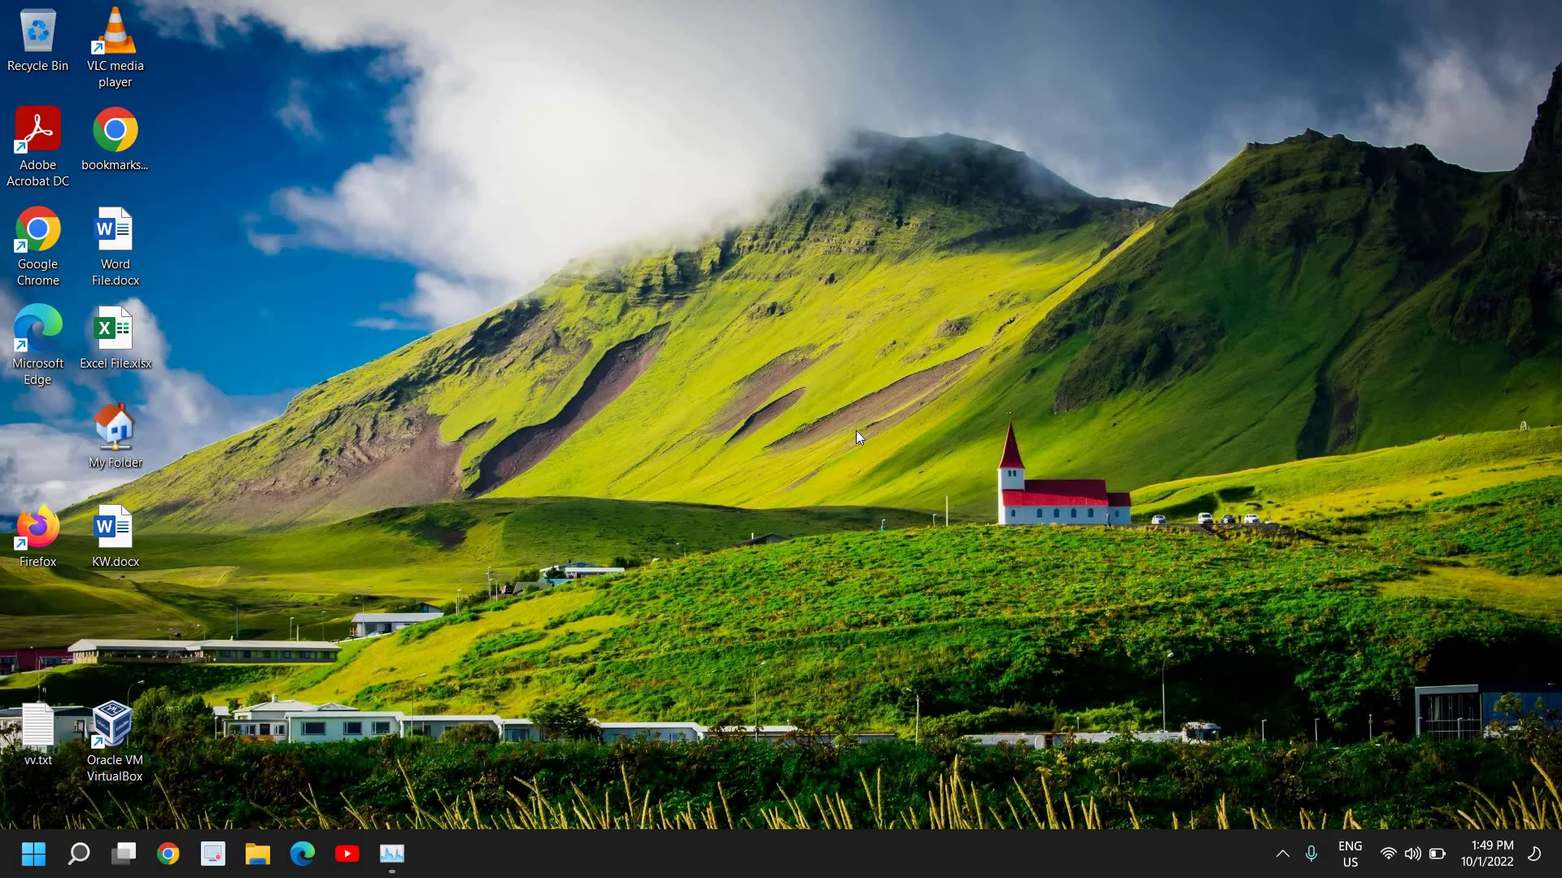